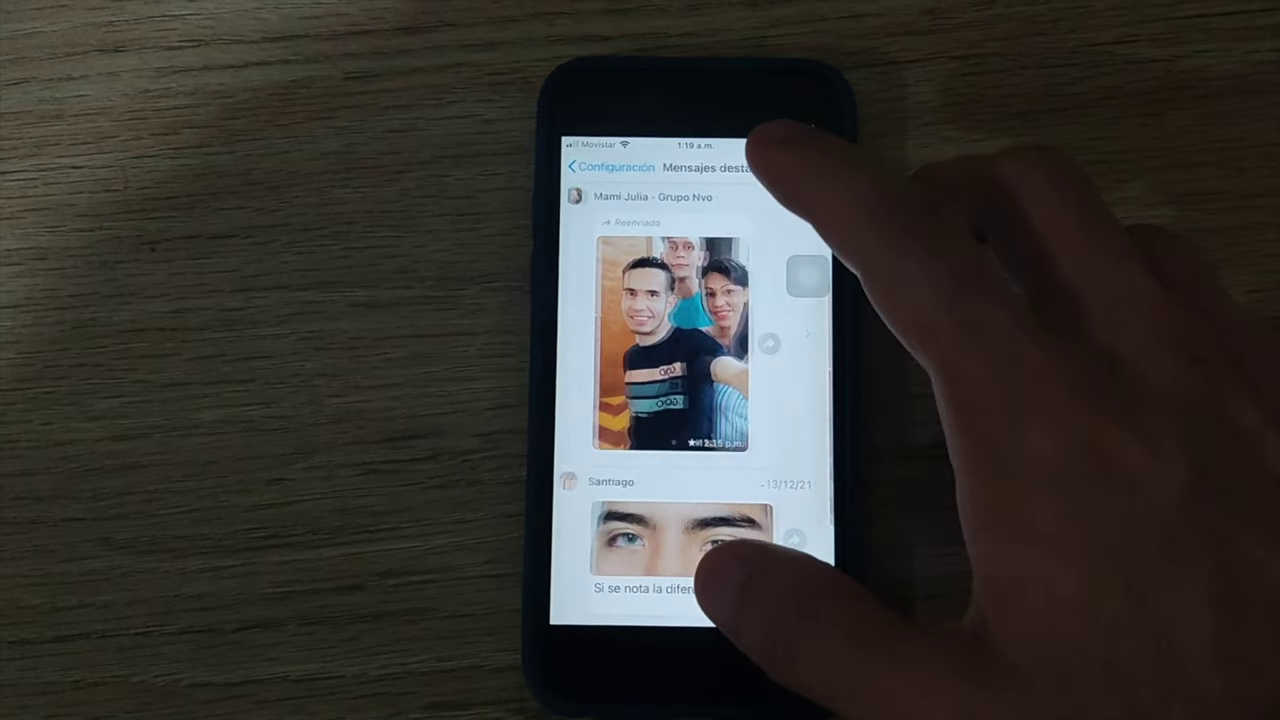
Delete the starred group photo from the Grupo Nvo chat for this account only and return to the starred messages.
{"action": "left_click", "coordinate": [785, 200]}
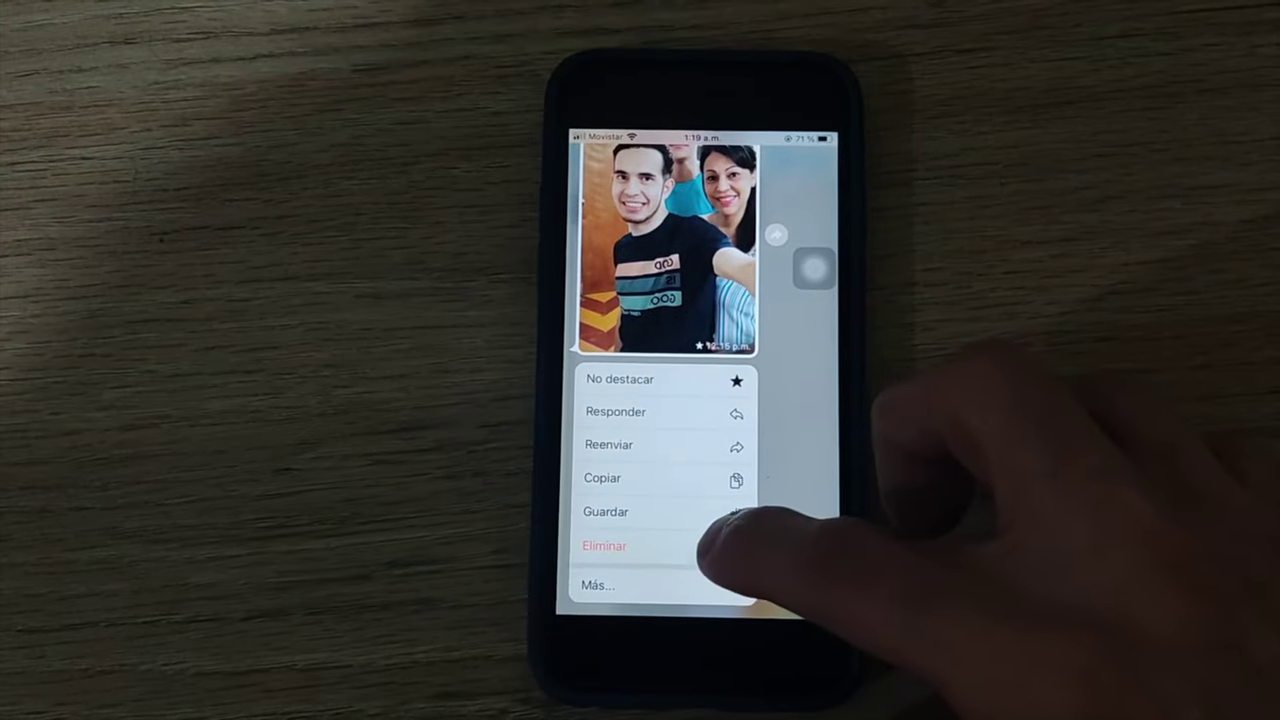
{"action": "left_click", "coordinate": [700, 585]}
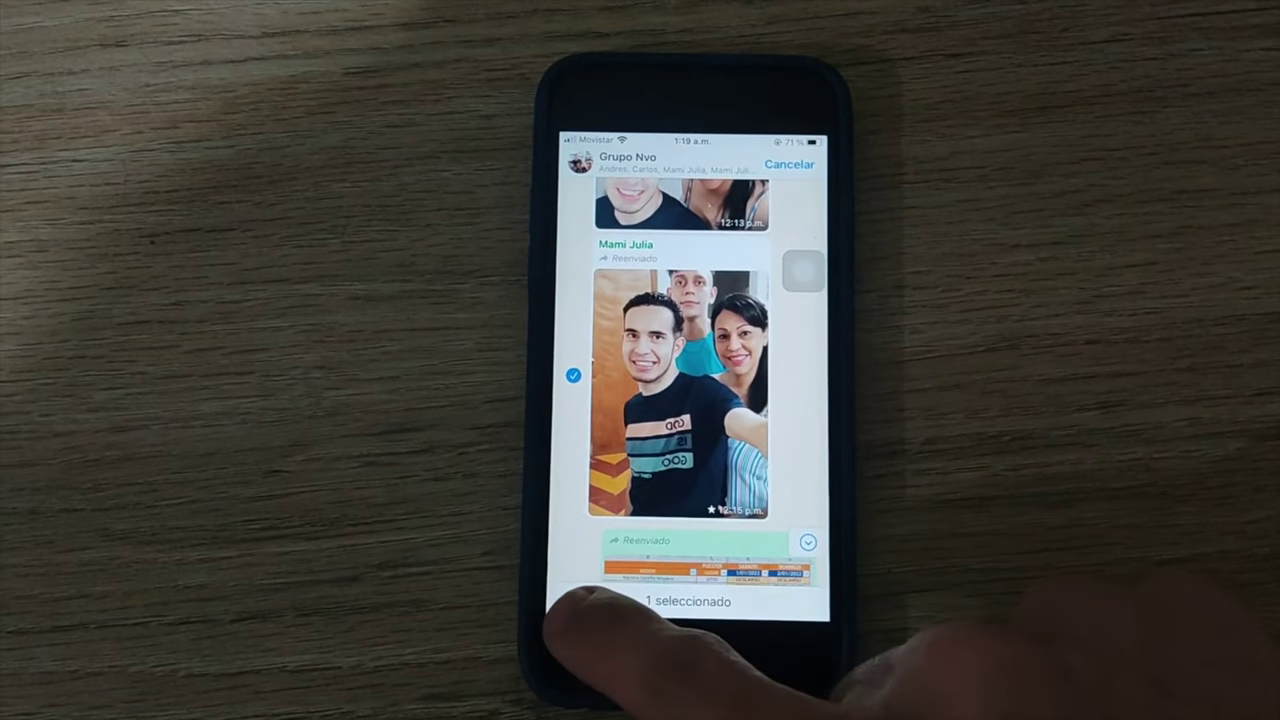
{"action": "left_click", "coordinate": [575, 600]}
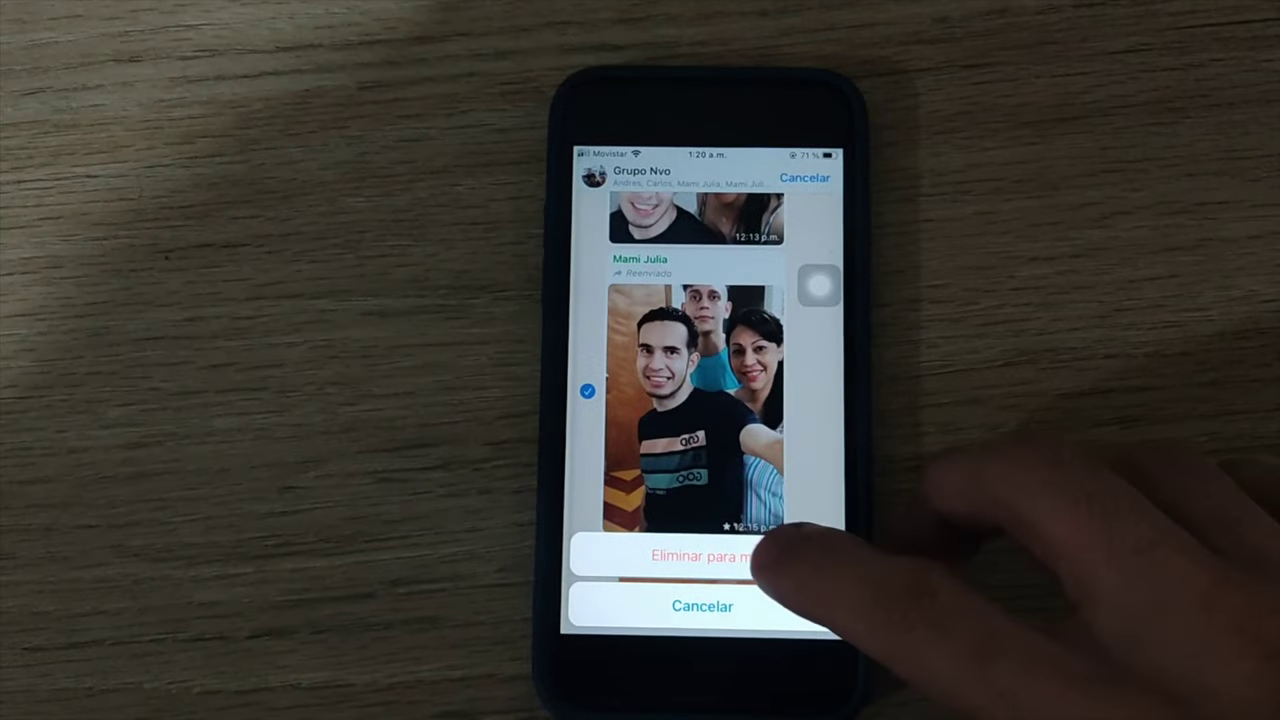
{"action": "left_click", "coordinate": [745, 556]}
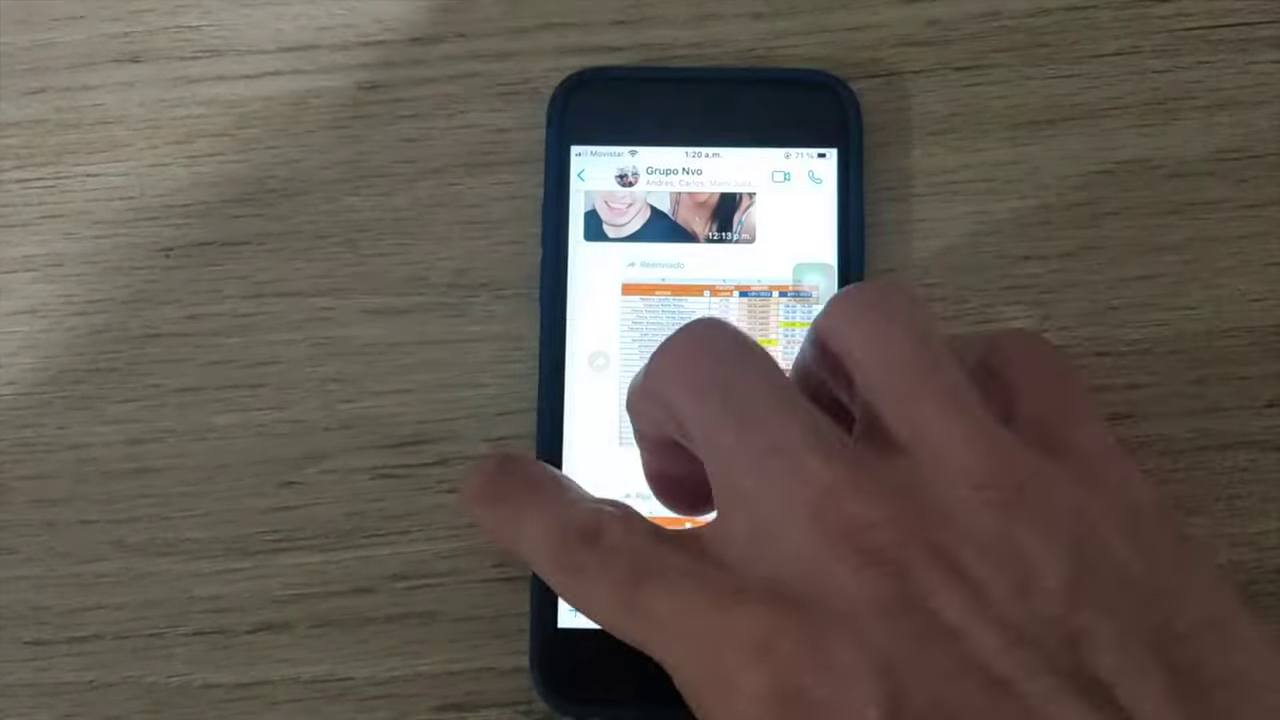
{"action": "left_click_drag", "start_coordinate": [575, 450], "coordinate": [780, 510]}
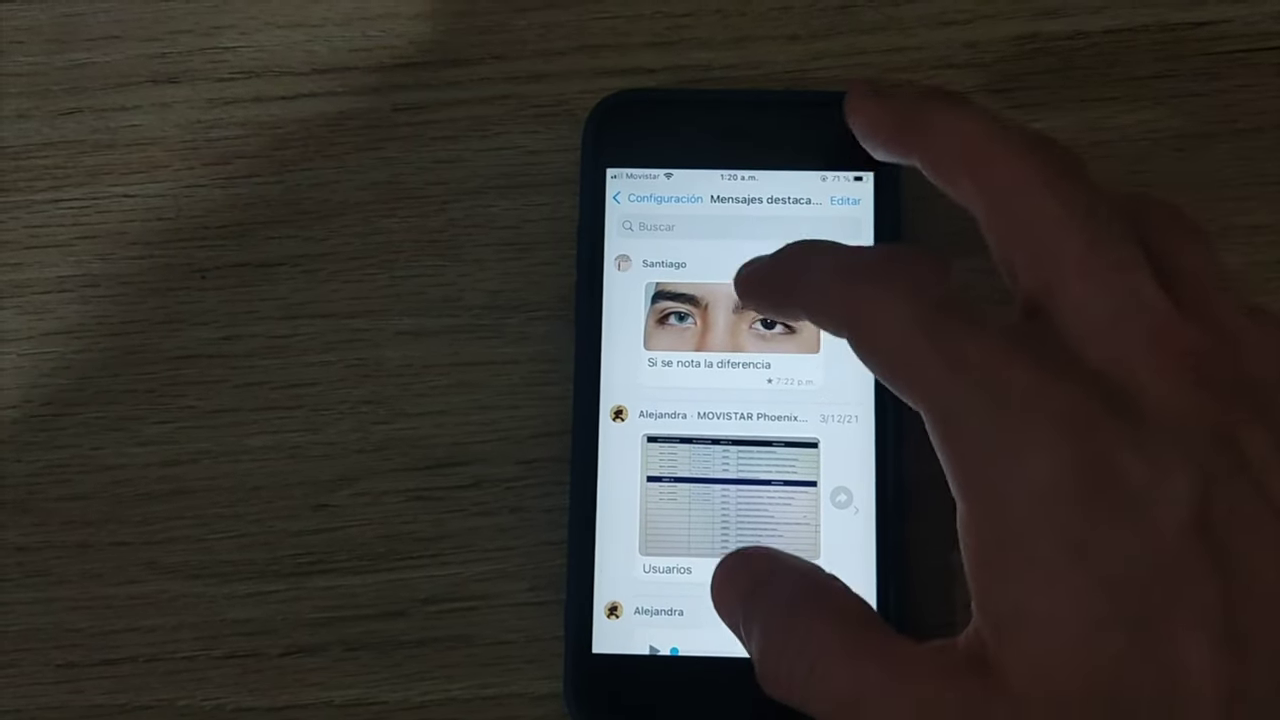
Delete the starred eye photo captioned "Si se nota la diferencia" from its chat and return to the starred messages.
{"action": "left_click", "coordinate": [730, 300]}
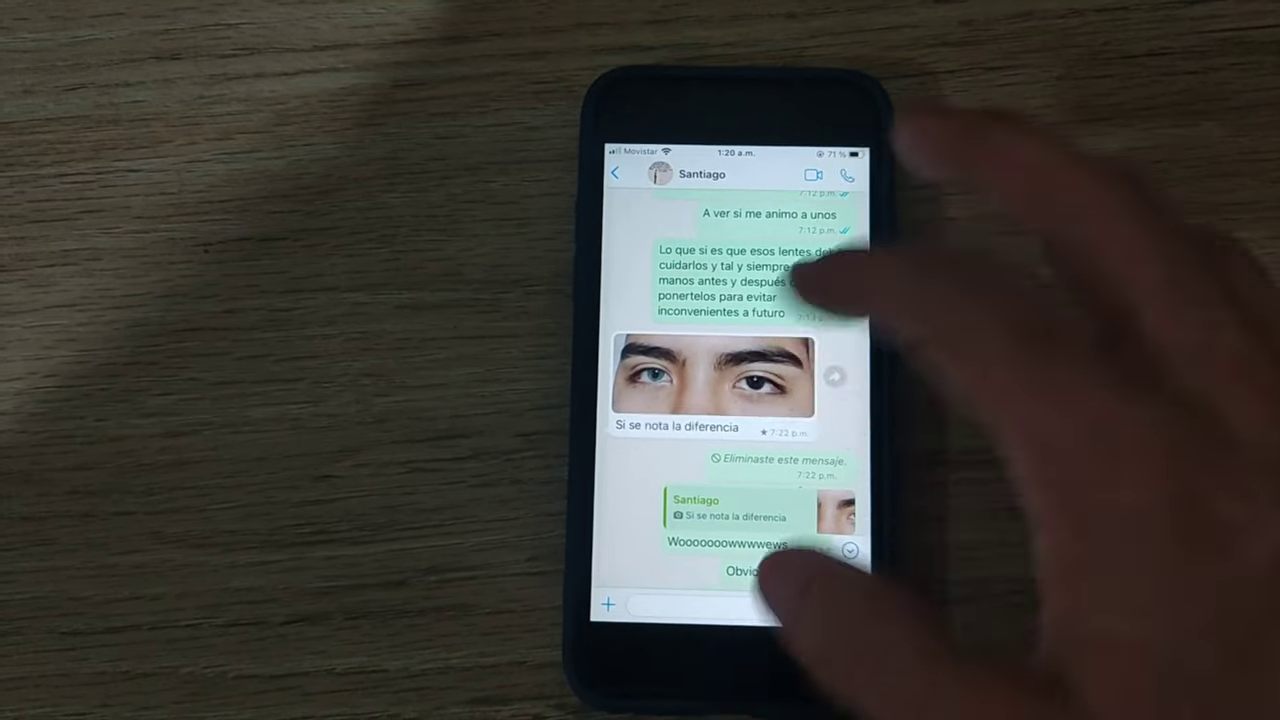
{"action": "left_click", "coordinate": [720, 378]}
{"action": "left_click_drag", "start_coordinate": [800, 400], "coordinate": [795, 482]}
{"action": "left_click", "coordinate": [725, 390]}
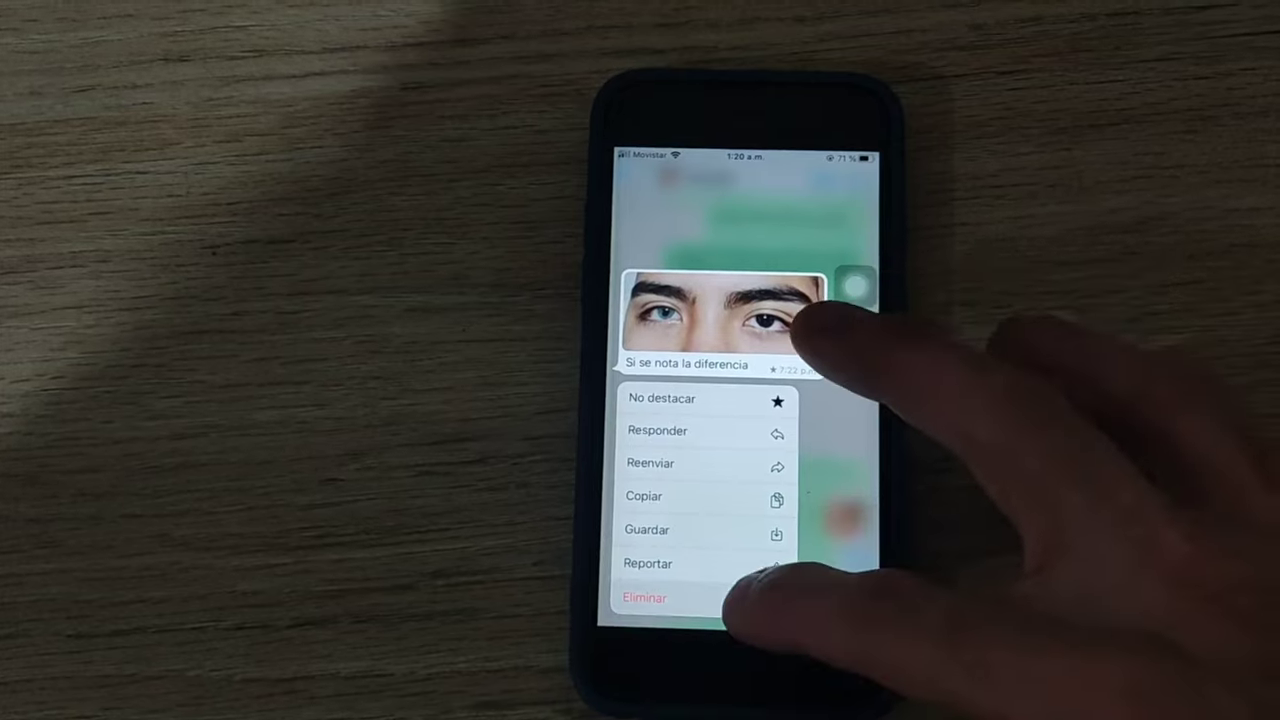
{"action": "left_click", "coordinate": [760, 591]}
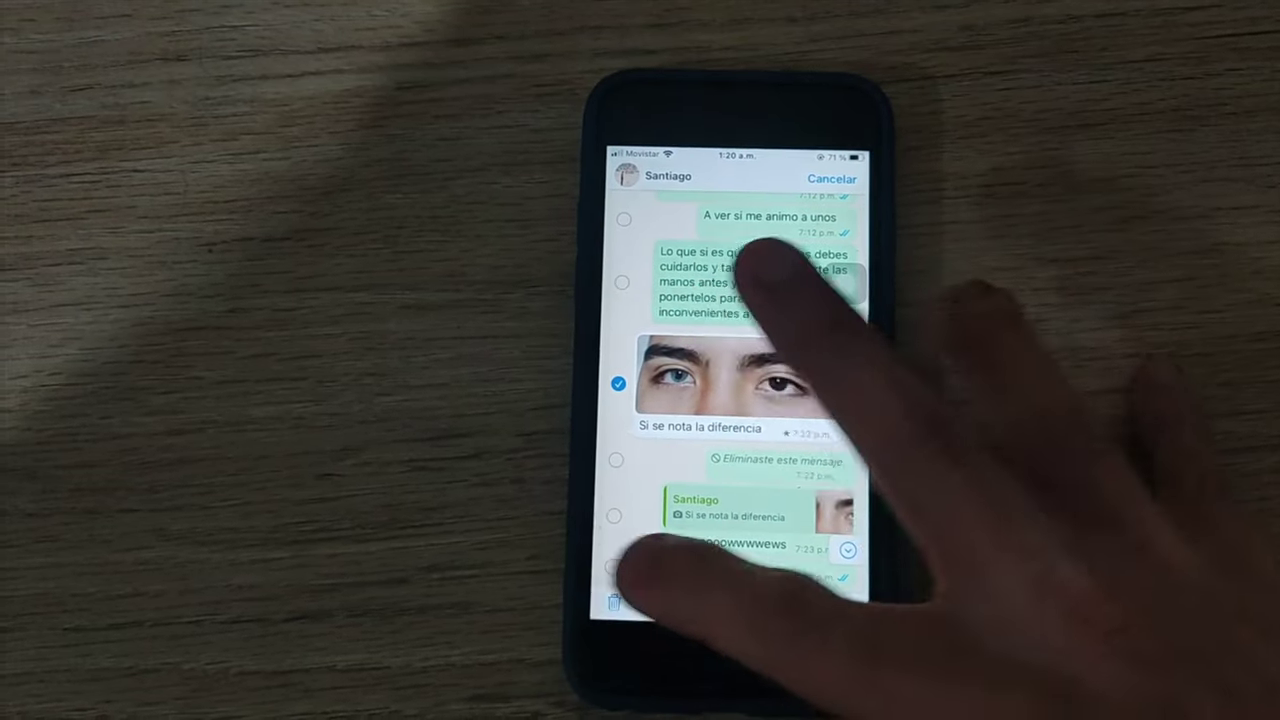
{"action": "left_click", "coordinate": [606, 604]}
{"action": "left_click", "coordinate": [790, 592]}
{"action": "left_click", "coordinate": [820, 178]}
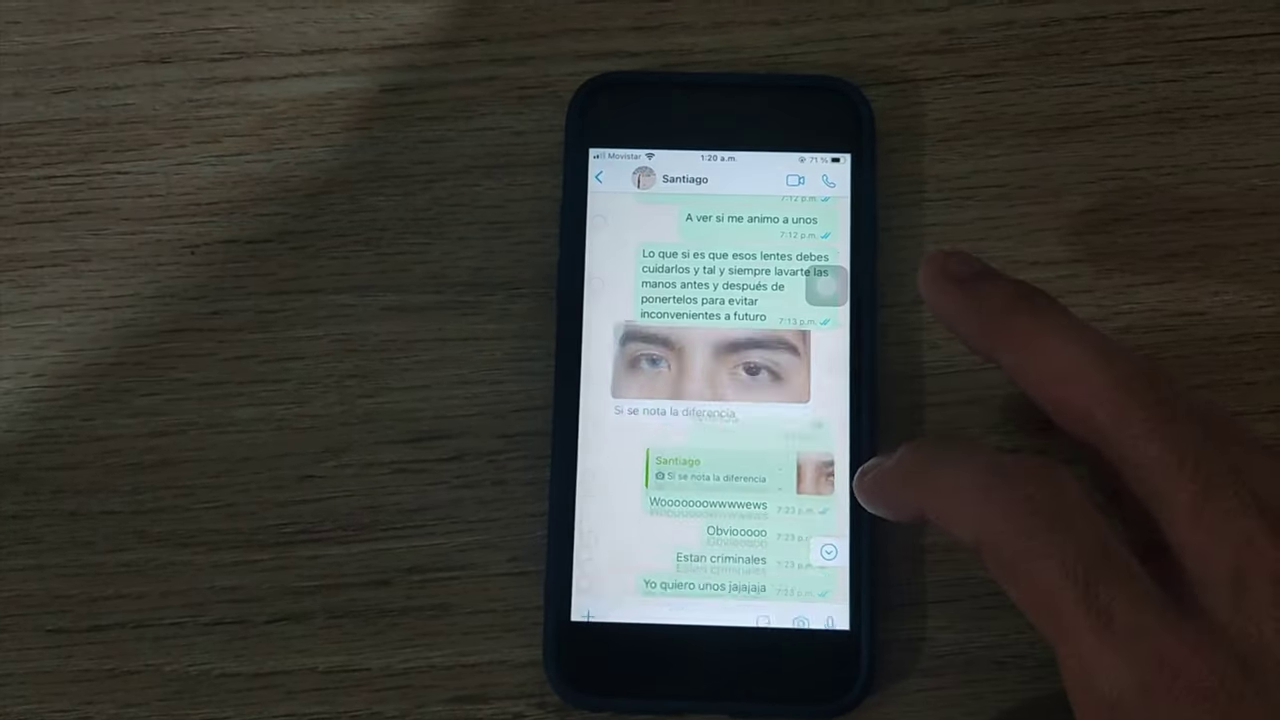
{"action": "left_click", "coordinate": [612, 177]}
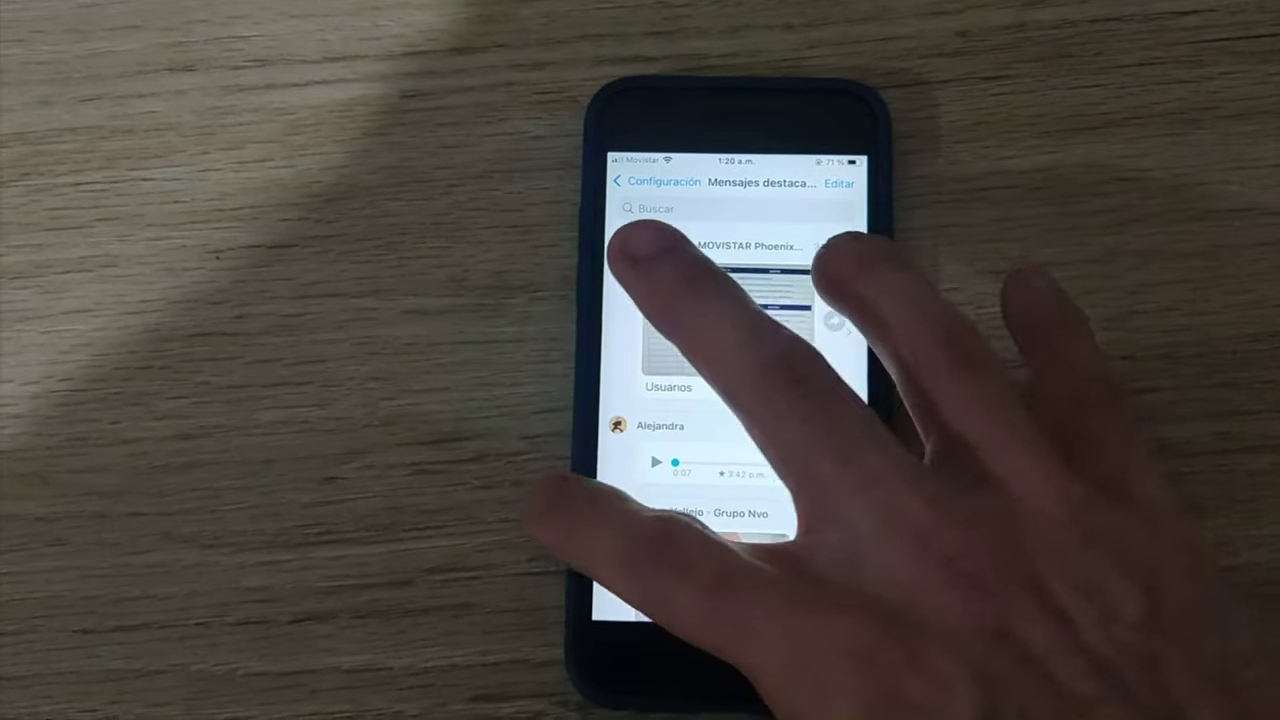
Leave the starred messages, look over the status updates and display the chat list.
{"action": "left_click", "coordinate": [620, 185]}
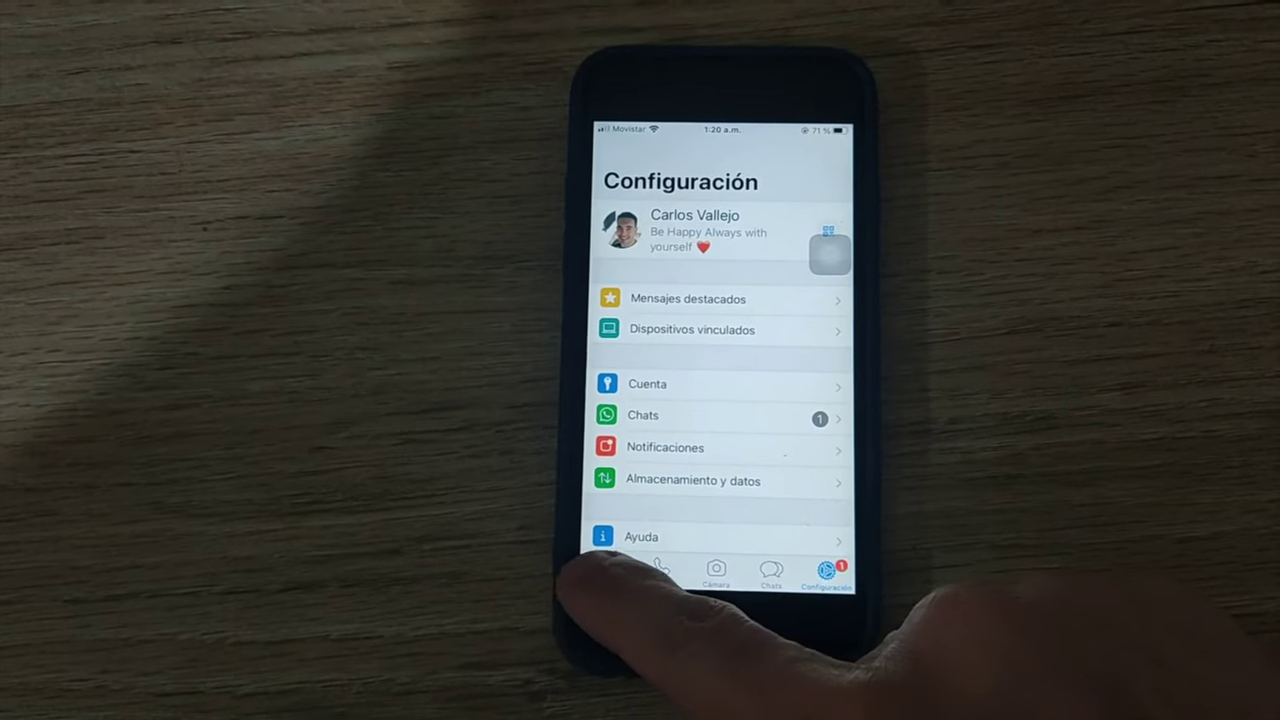
{"action": "left_click", "coordinate": [605, 568]}
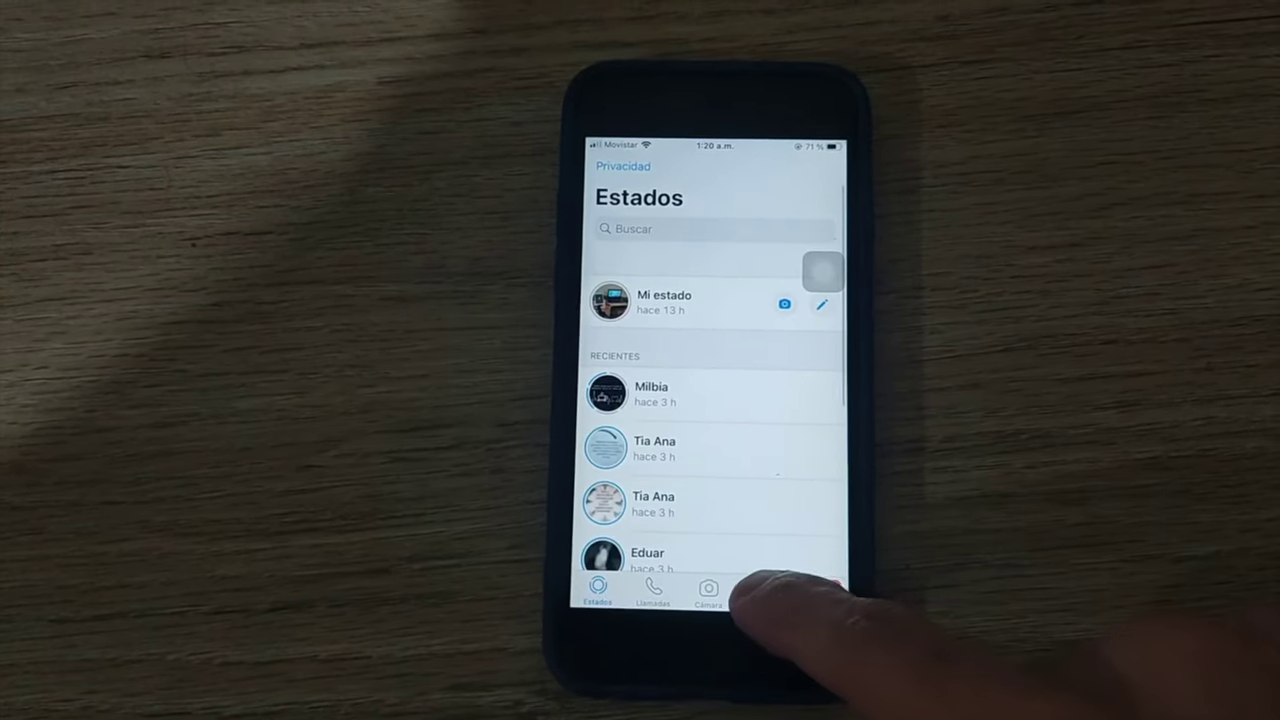
{"action": "left_click", "coordinate": [760, 582]}
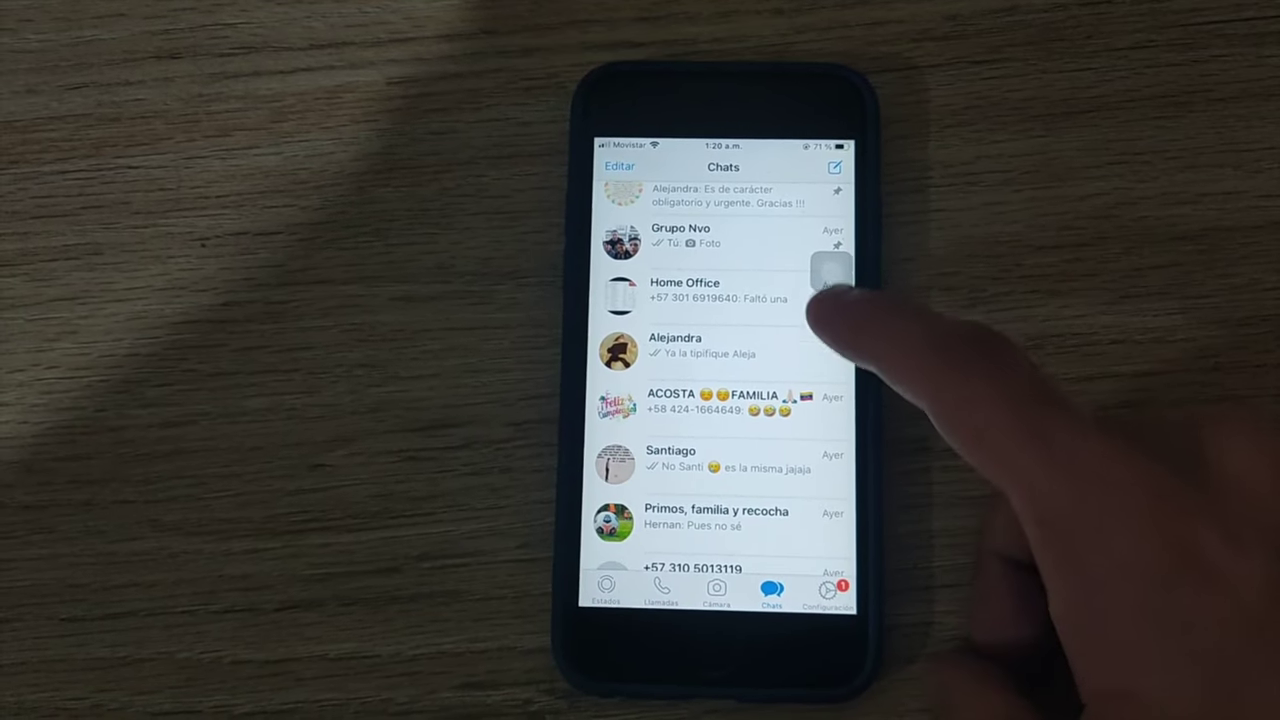
{"action": "left_click", "coordinate": [823, 267]}
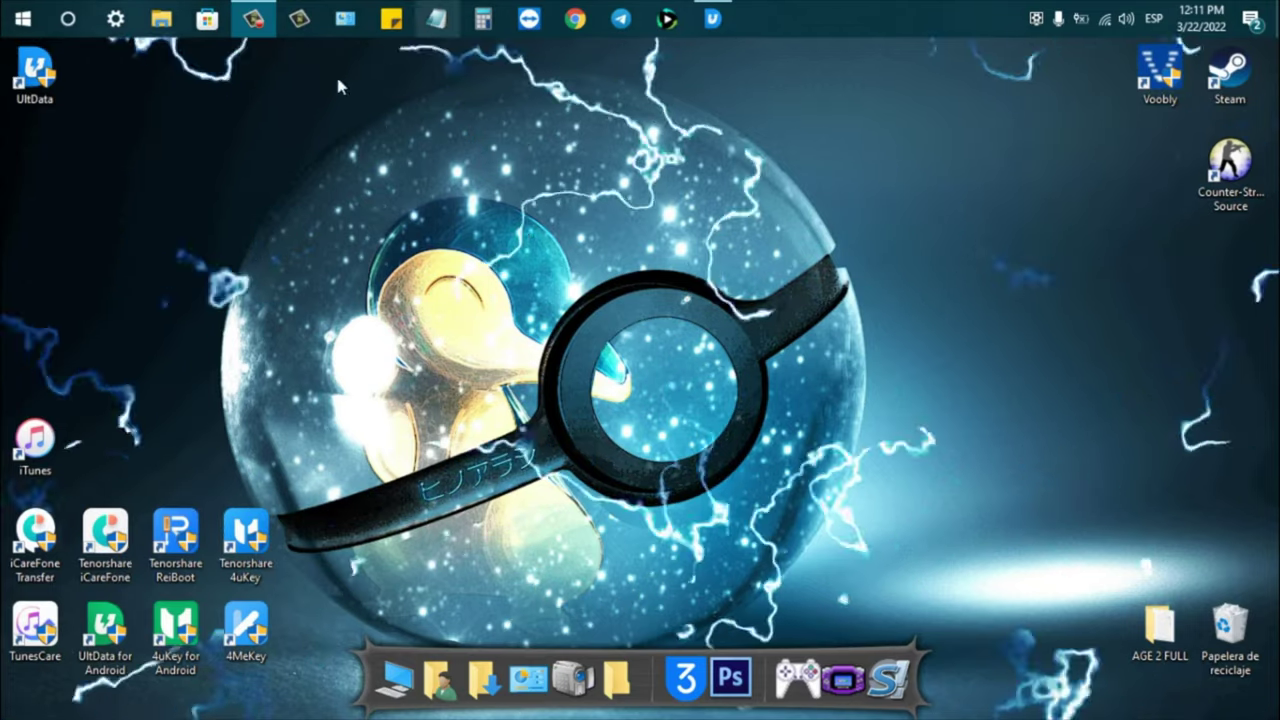
Run UltData as administrator on the PC and choose recovery from an iOS device.
{"action": "left_click_drag", "start_coordinate": [118, 48], "coordinate": [8, 204]}
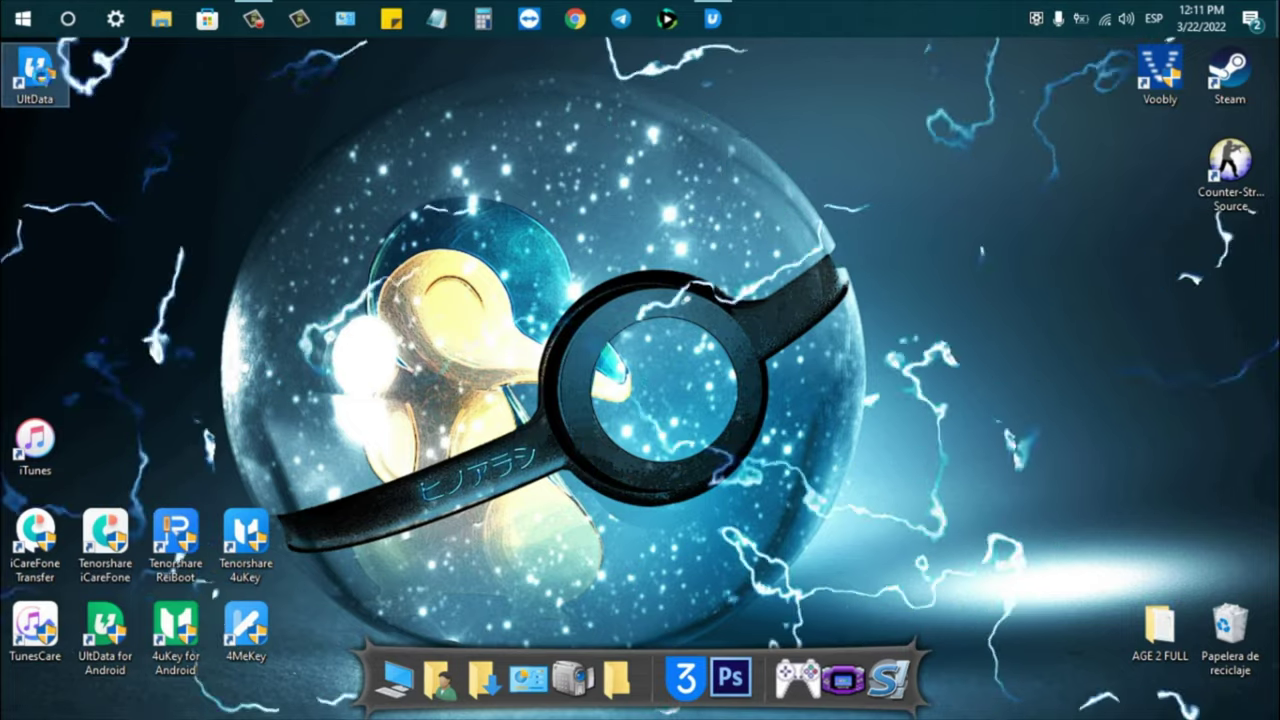
{"action": "right_click", "coordinate": [43, 80]}
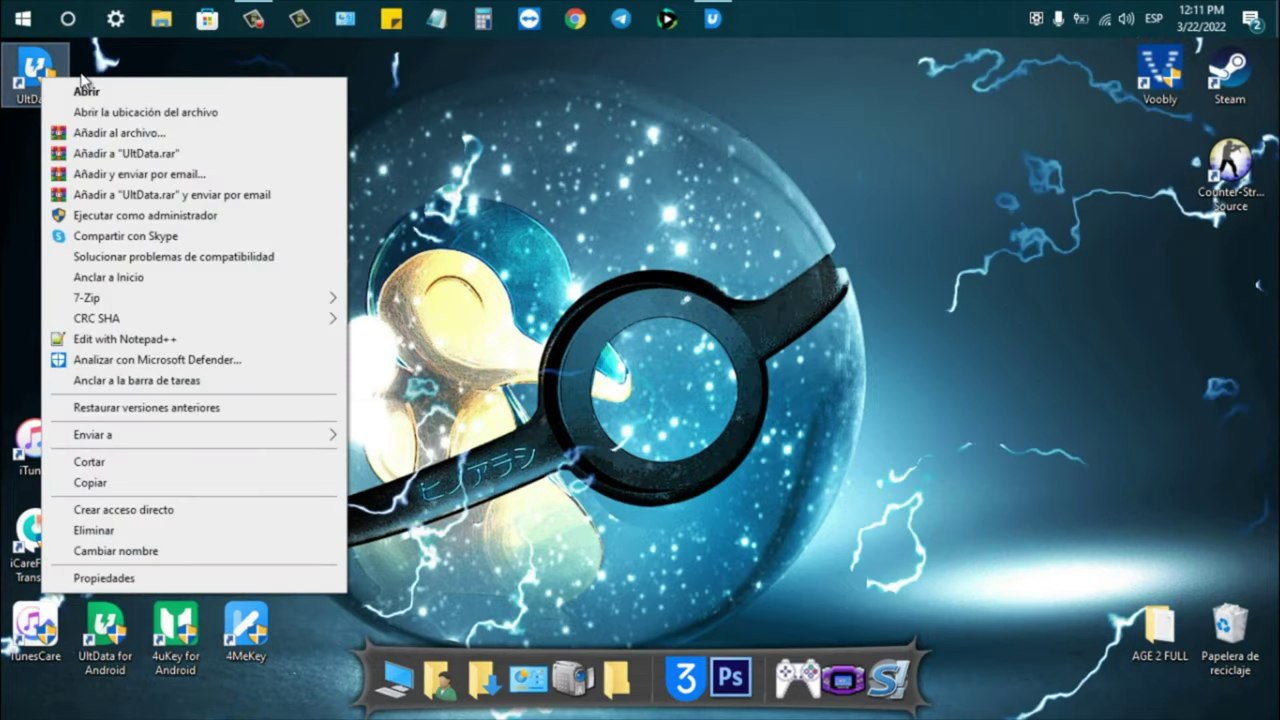
{"action": "left_click", "coordinate": [165, 215]}
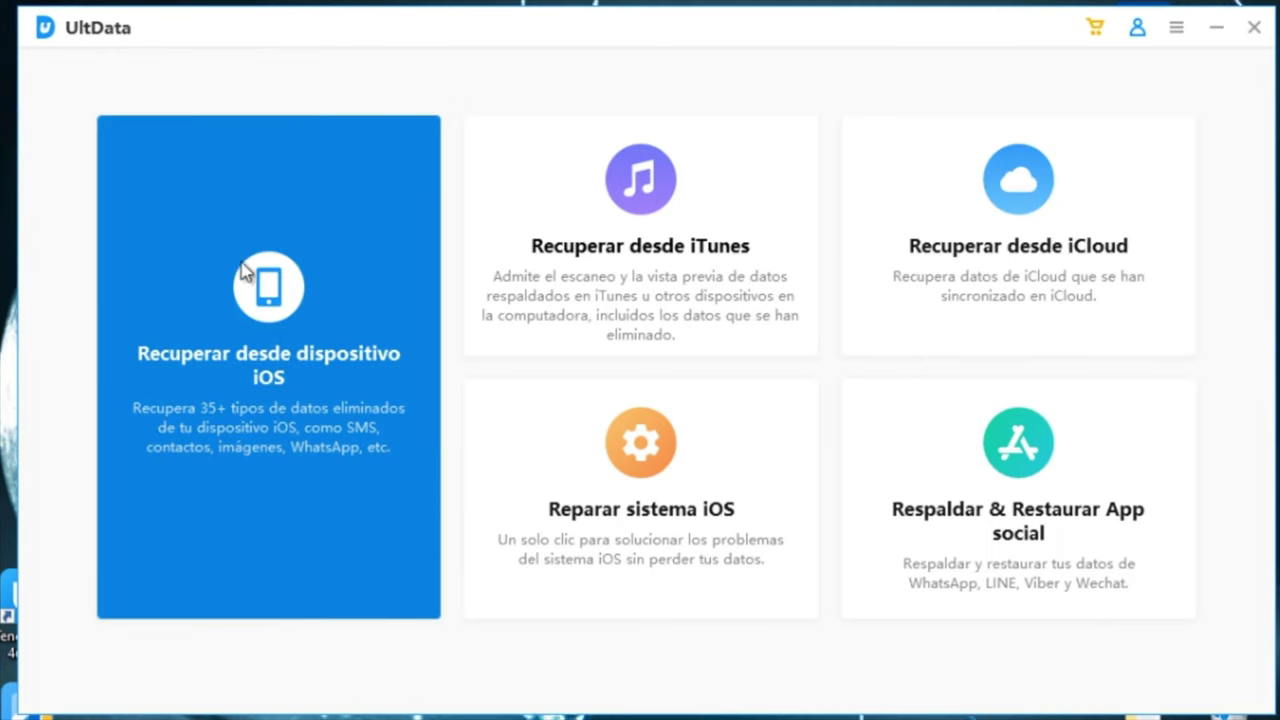
{"action": "left_click", "coordinate": [292, 313]}
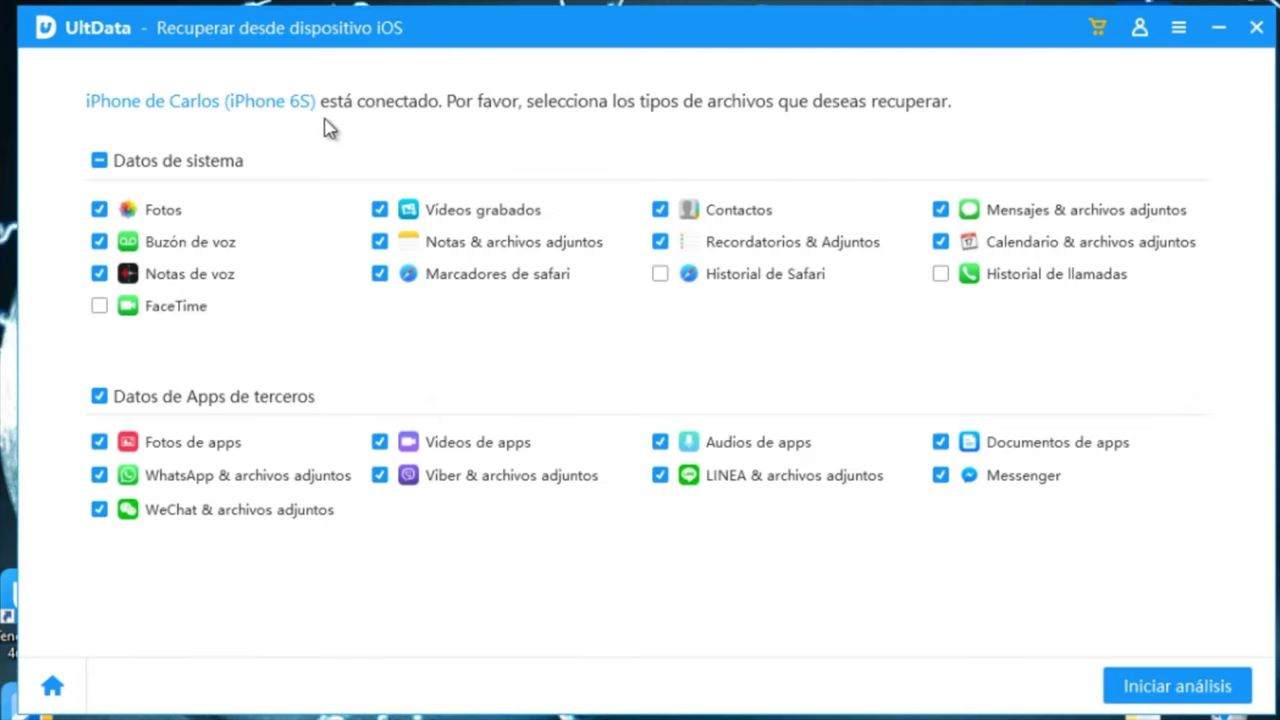
Limit the recovery to Fotos and WhatsApp & archivos adjuntos, and start analysing the connected iPhone.
{"action": "left_click", "coordinate": [101, 162]}
{"action": "left_click", "coordinate": [101, 162]}
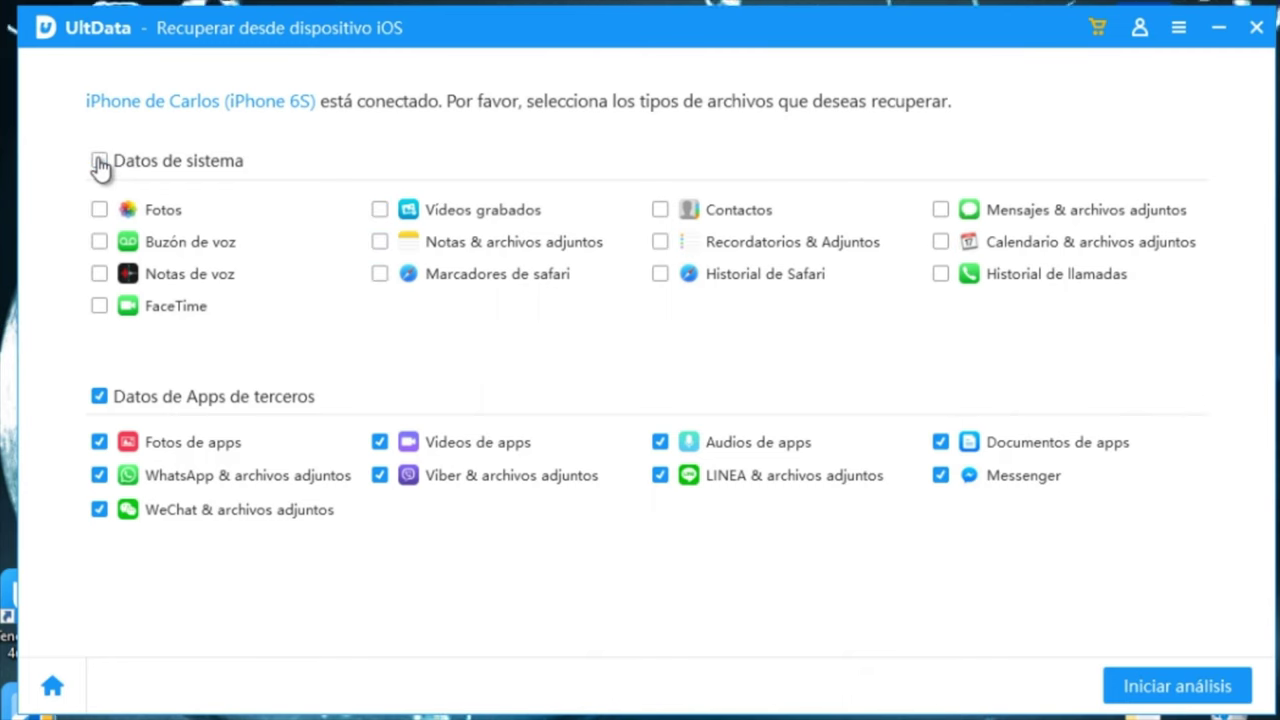
{"action": "left_click", "coordinate": [100, 398]}
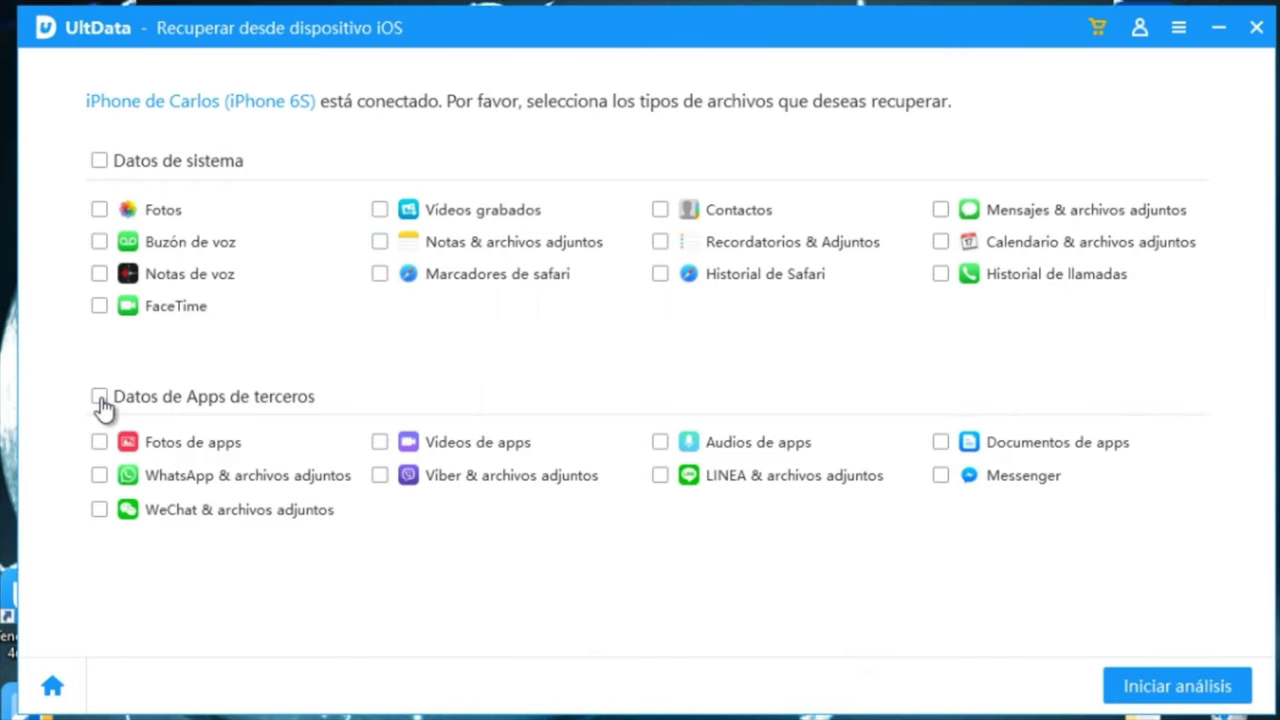
{"action": "left_click", "coordinate": [99, 211]}
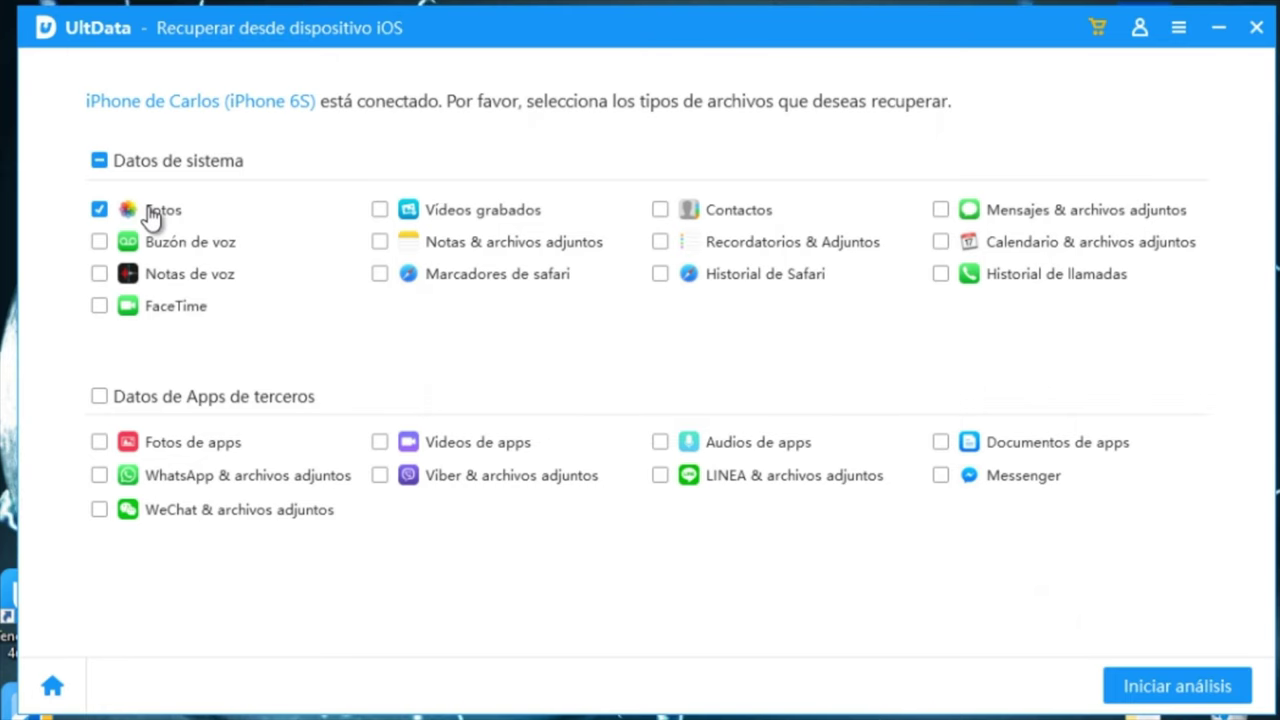
{"action": "left_click", "coordinate": [100, 476]}
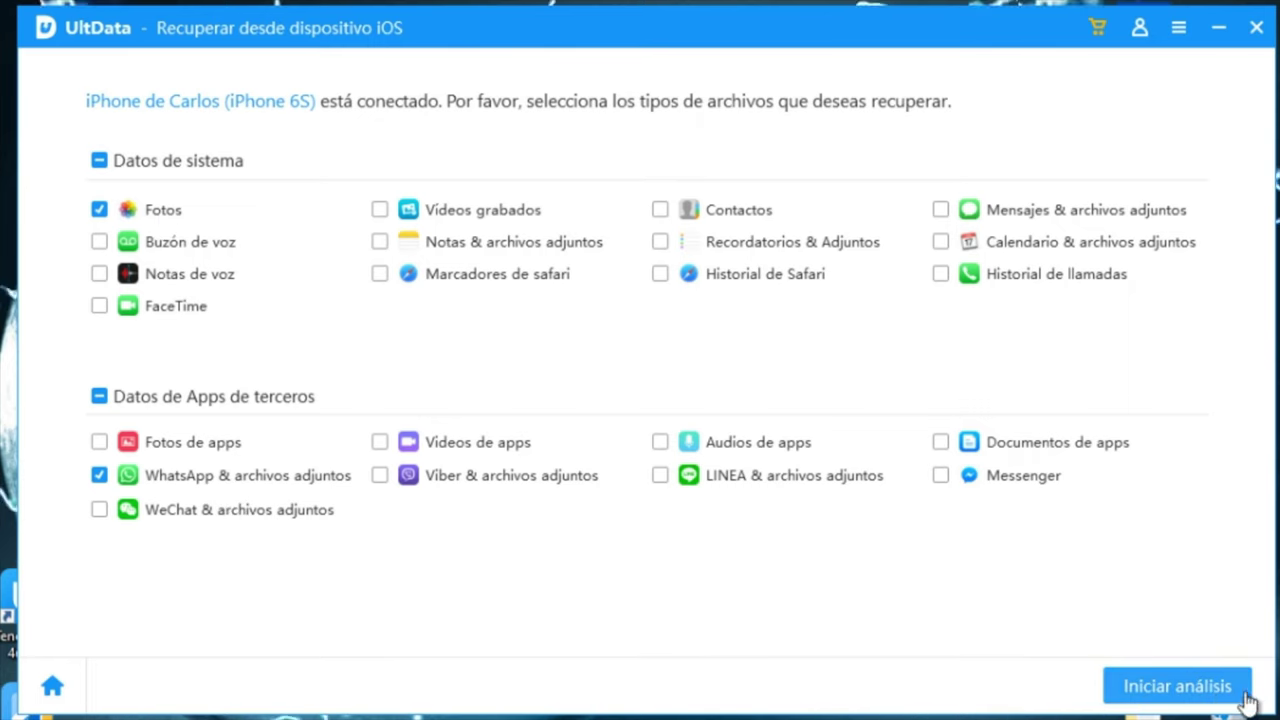
{"action": "left_click", "coordinate": [1168, 688]}
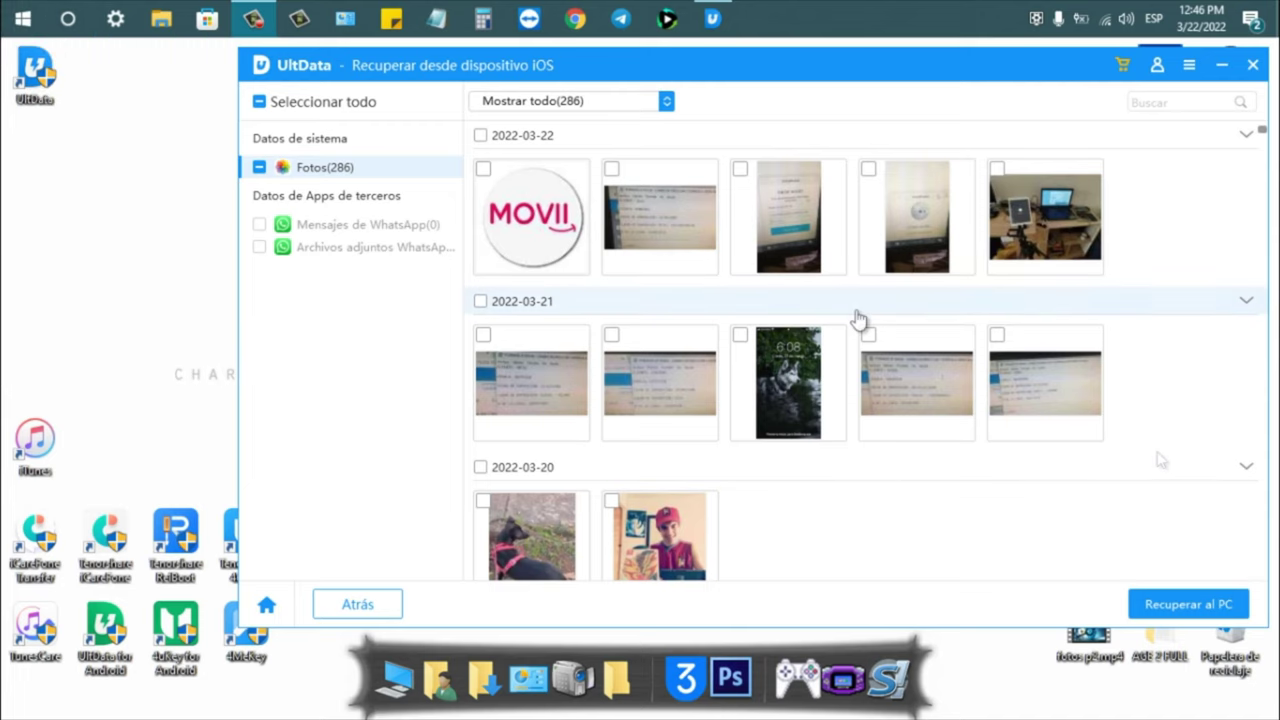
Find the ticked group photo dated 2022-01-01 and recover only that photo to the PC's Escritorio folder.
{"action": "scroll", "coordinate": [858, 318], "scroll_direction": "down", "scroll_amount": 15}
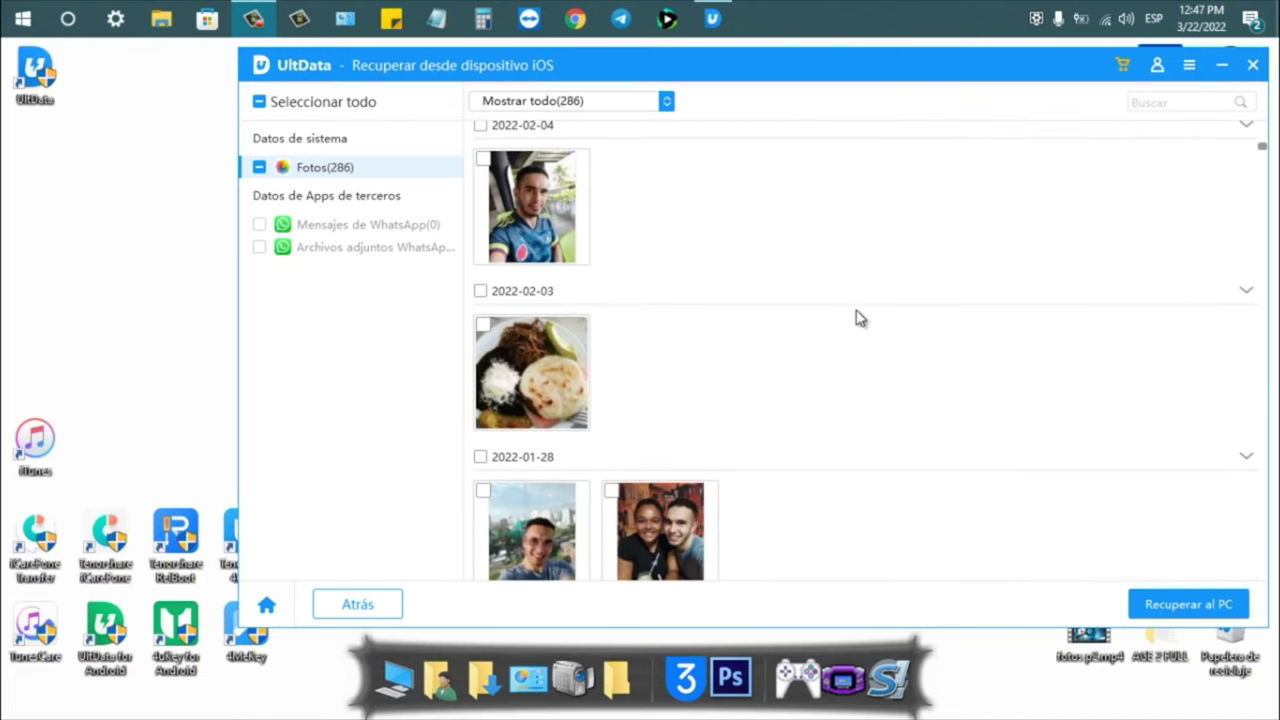
{"action": "scroll", "coordinate": [858, 318], "scroll_direction": "down", "scroll_amount": 10}
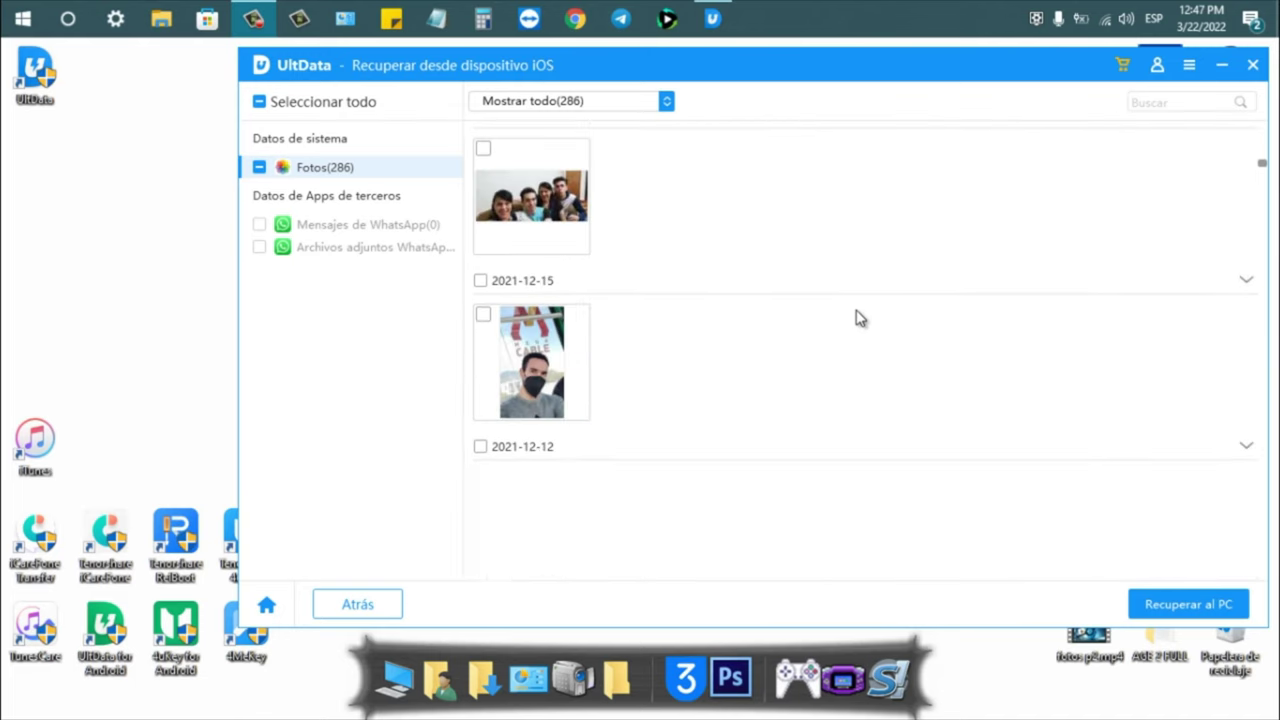
{"action": "scroll", "coordinate": [858, 318], "scroll_direction": "up", "scroll_amount": 6}
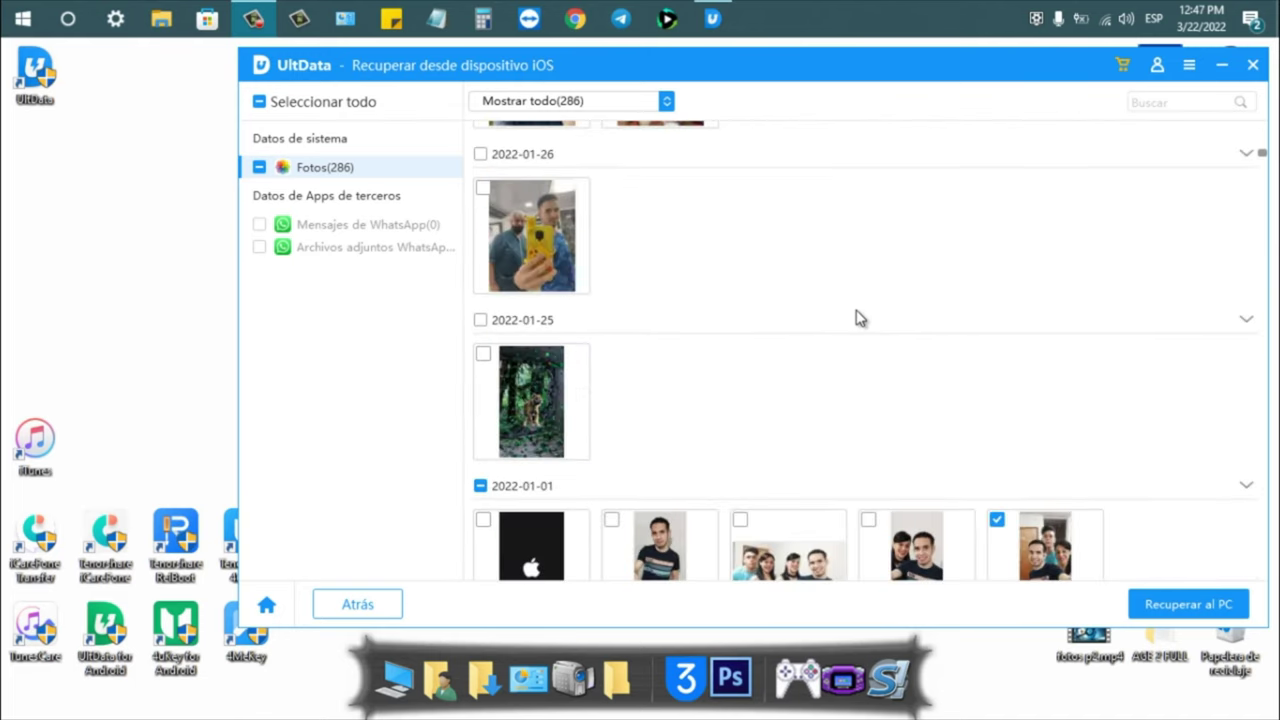
{"action": "scroll", "coordinate": [858, 318], "scroll_direction": "down", "scroll_amount": 2}
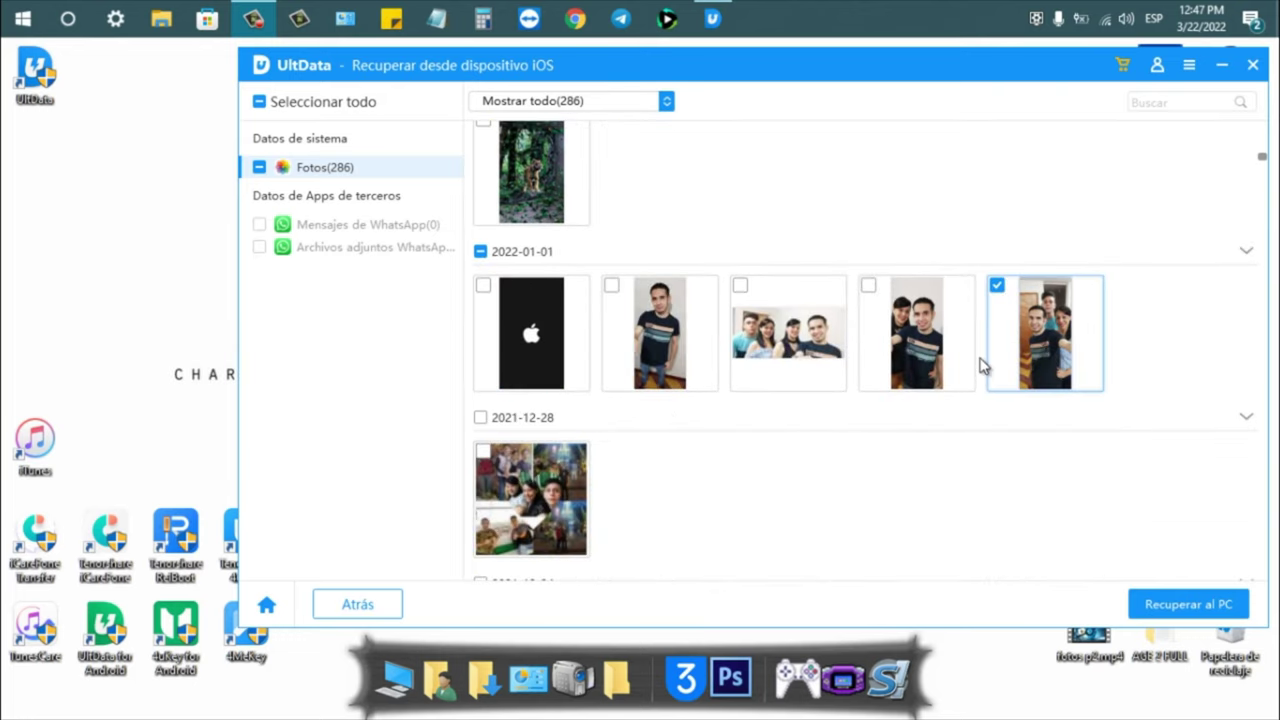
{"action": "left_click", "coordinate": [870, 288]}
{"action": "left_click", "coordinate": [870, 288]}
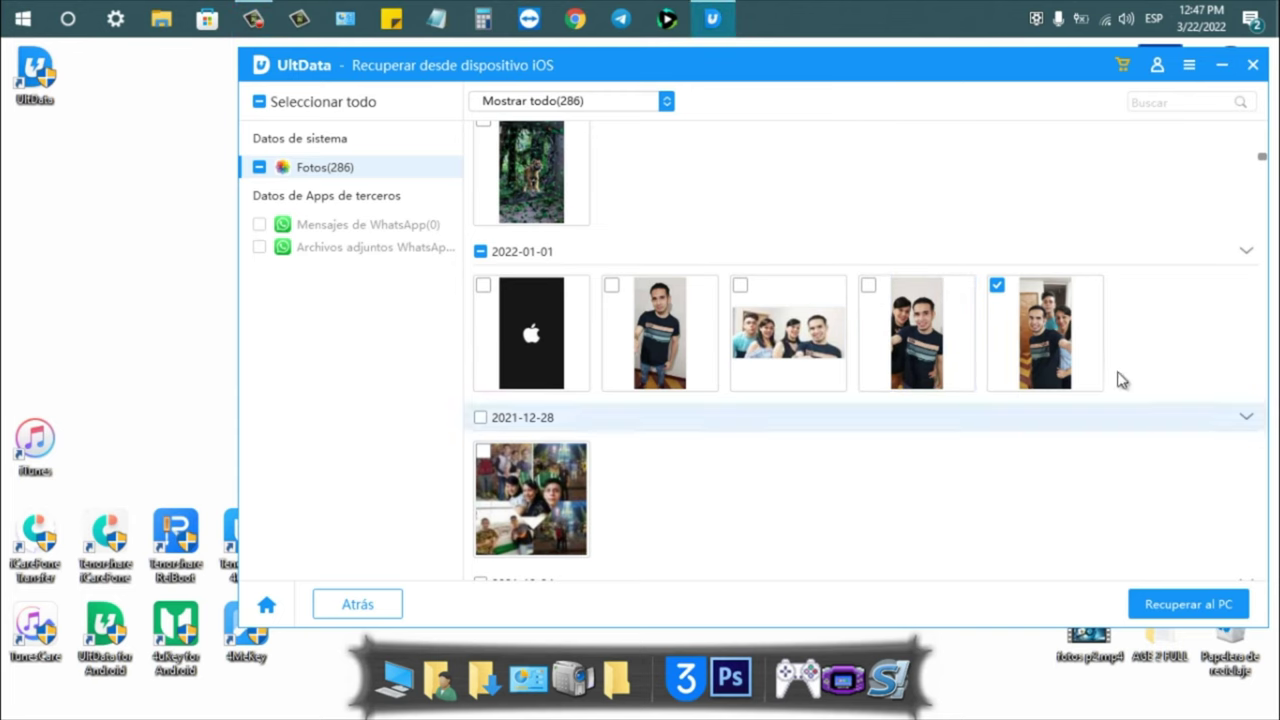
{"action": "left_click", "coordinate": [1200, 605]}
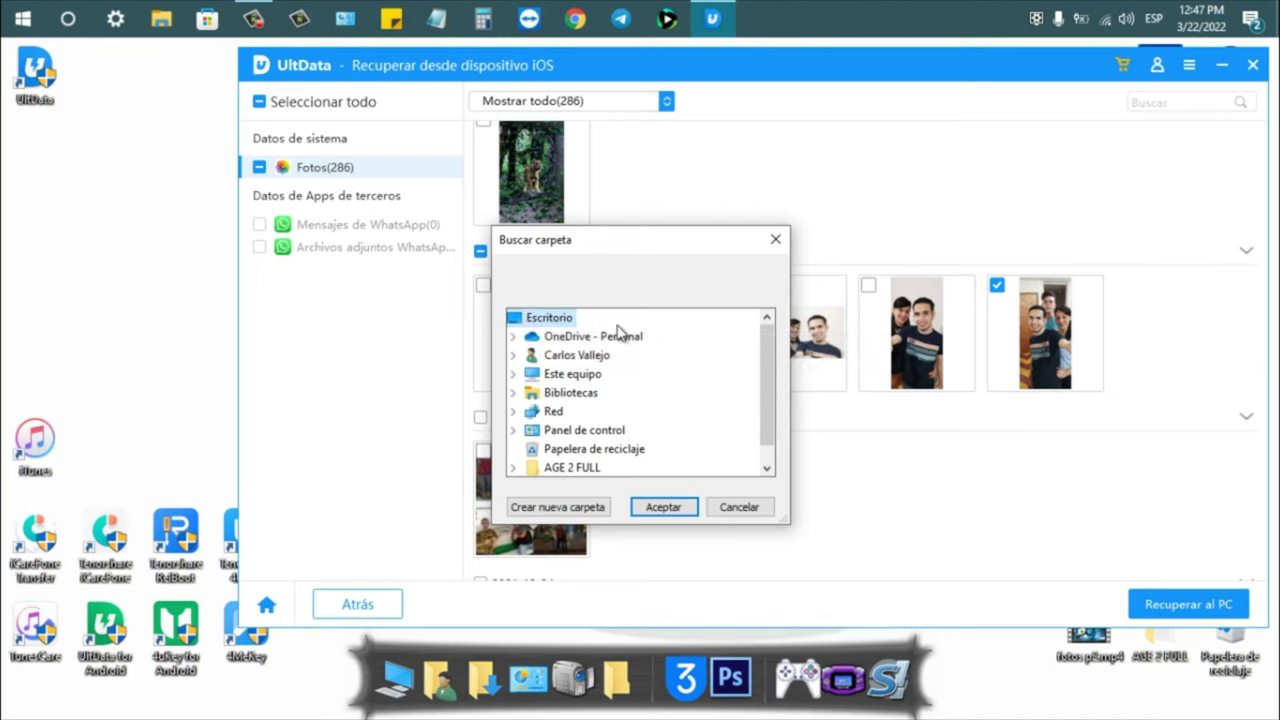
{"action": "left_click", "coordinate": [680, 511]}
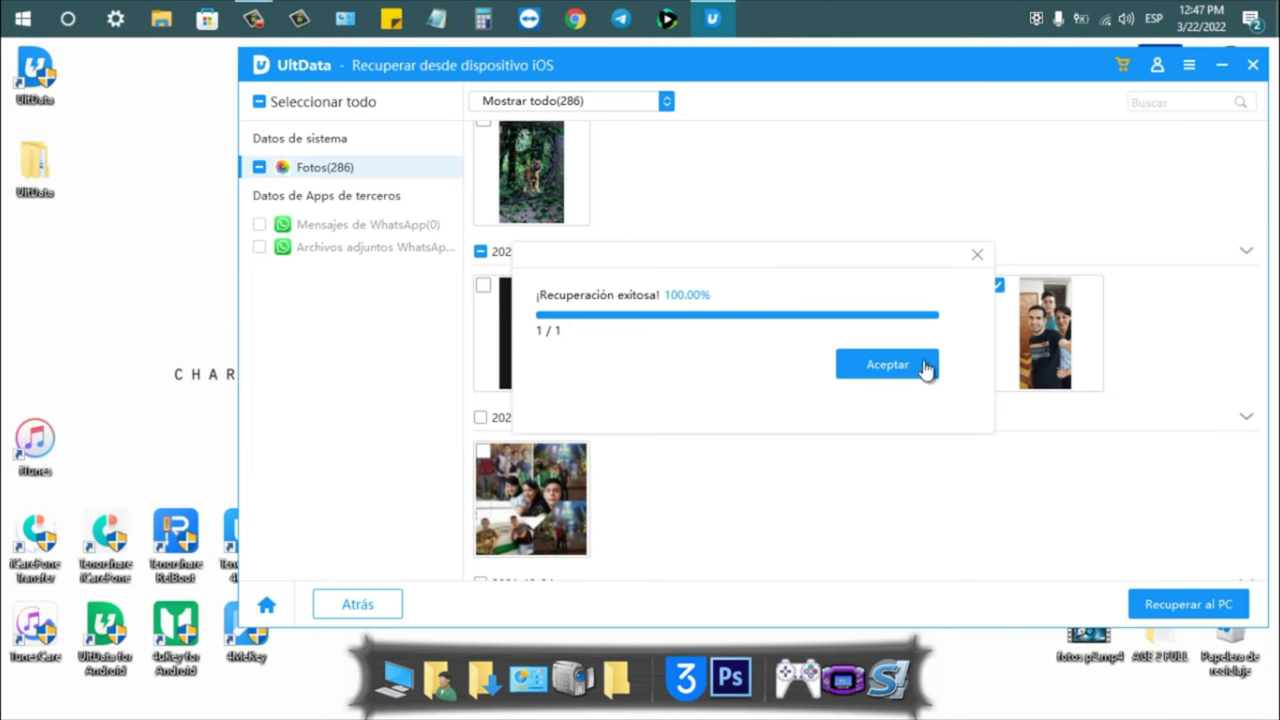
{"action": "left_click", "coordinate": [887, 365]}
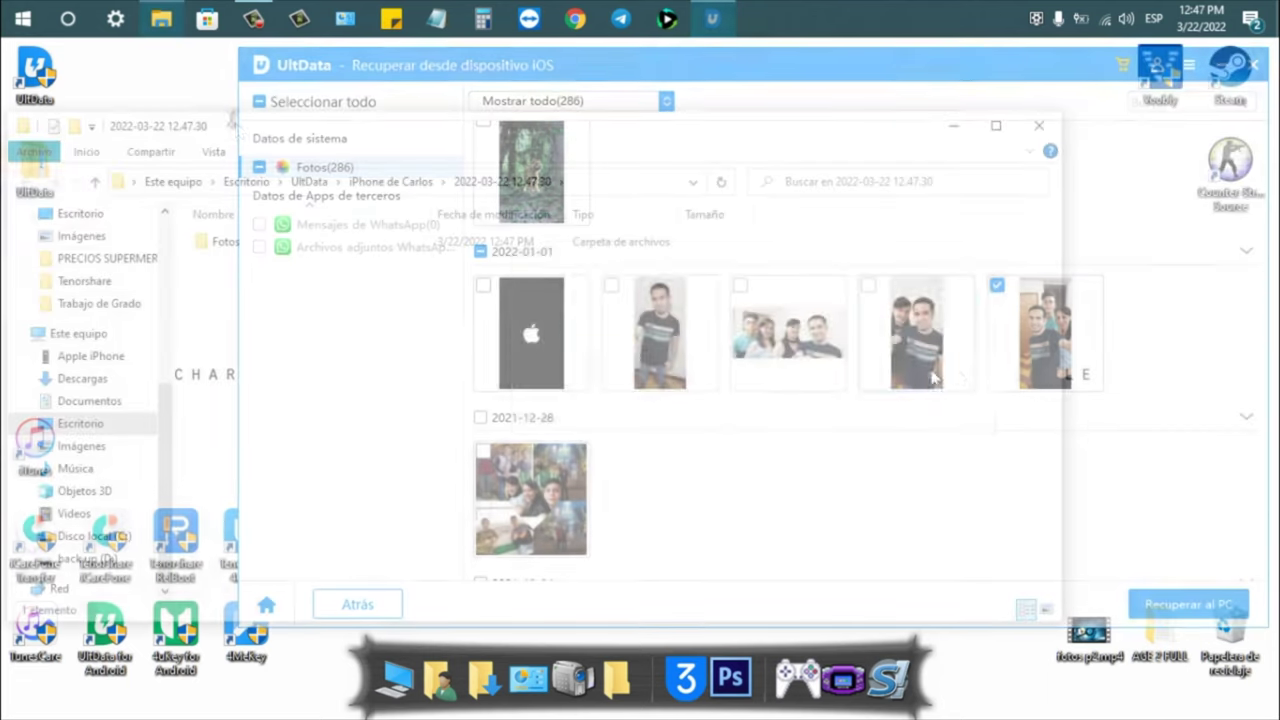
Open the Fotos folder inside the recovery output folder 2022-03-22 12.47.30.
{"action": "left_click_drag", "start_coordinate": [234, 134], "coordinate": [310, 80]}
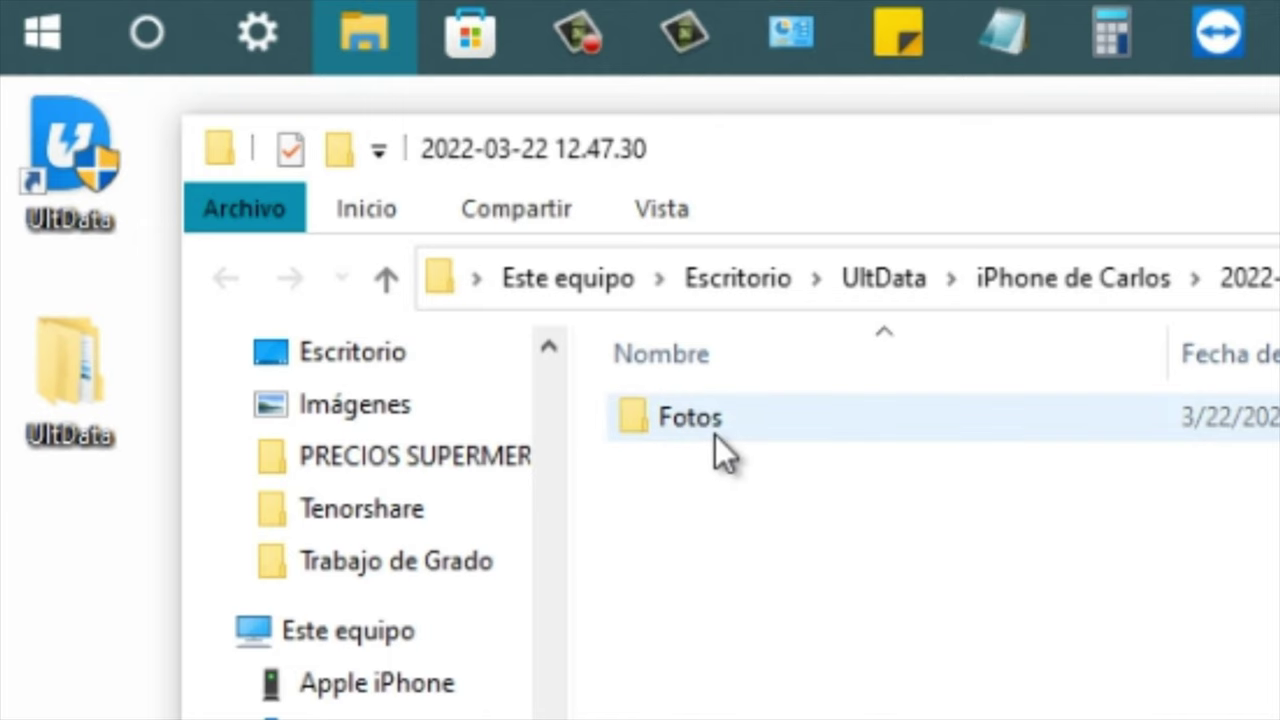
{"action": "mouse_move", "coordinate": [715, 435]}
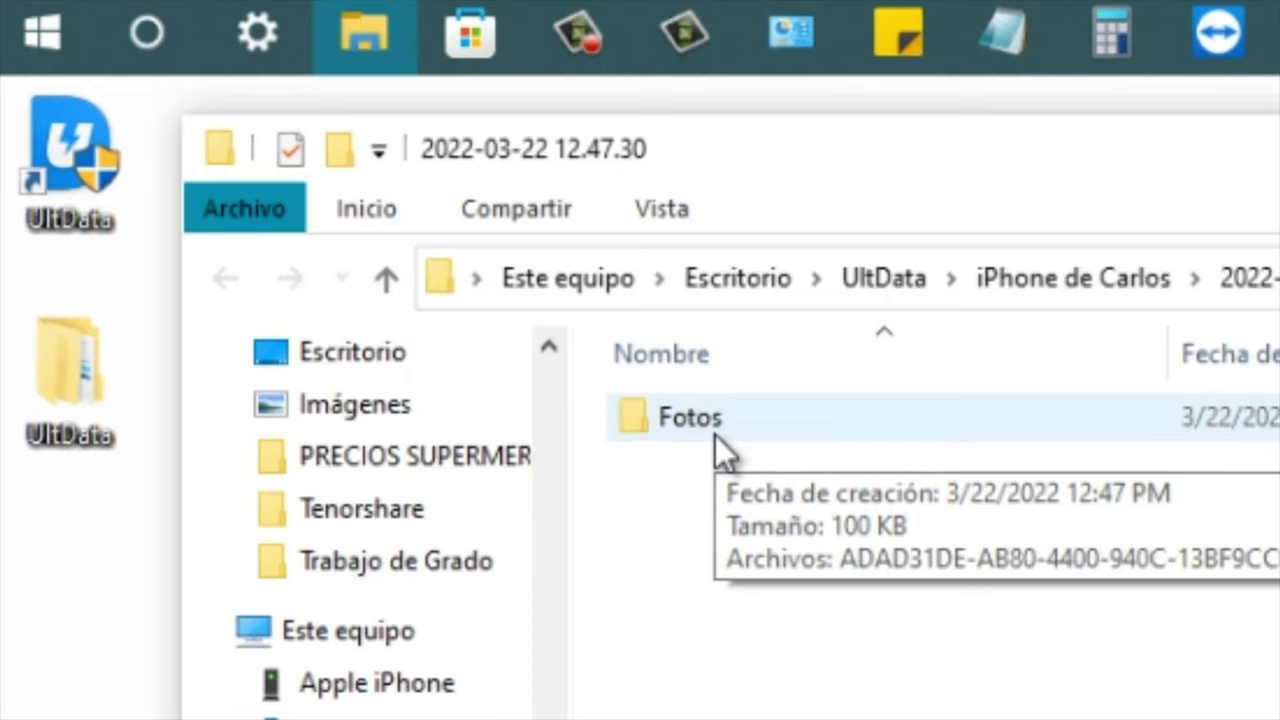
{"action": "double_click", "coordinate": [716, 435]}
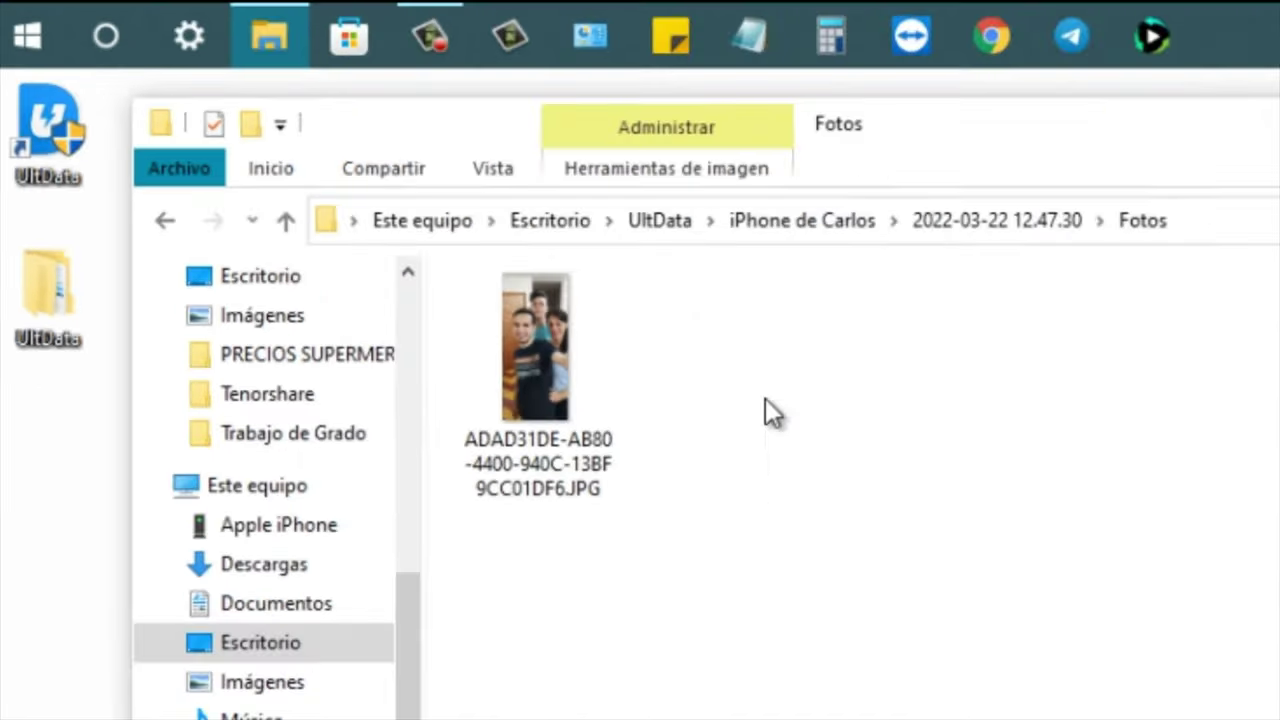
Display the contents of the recovered Fotos folder as extra large icons to check the recovered photo.
{"action": "right_click", "coordinate": [1024, 515]}
{"action": "mouse_move", "coordinate": [863, 430]}
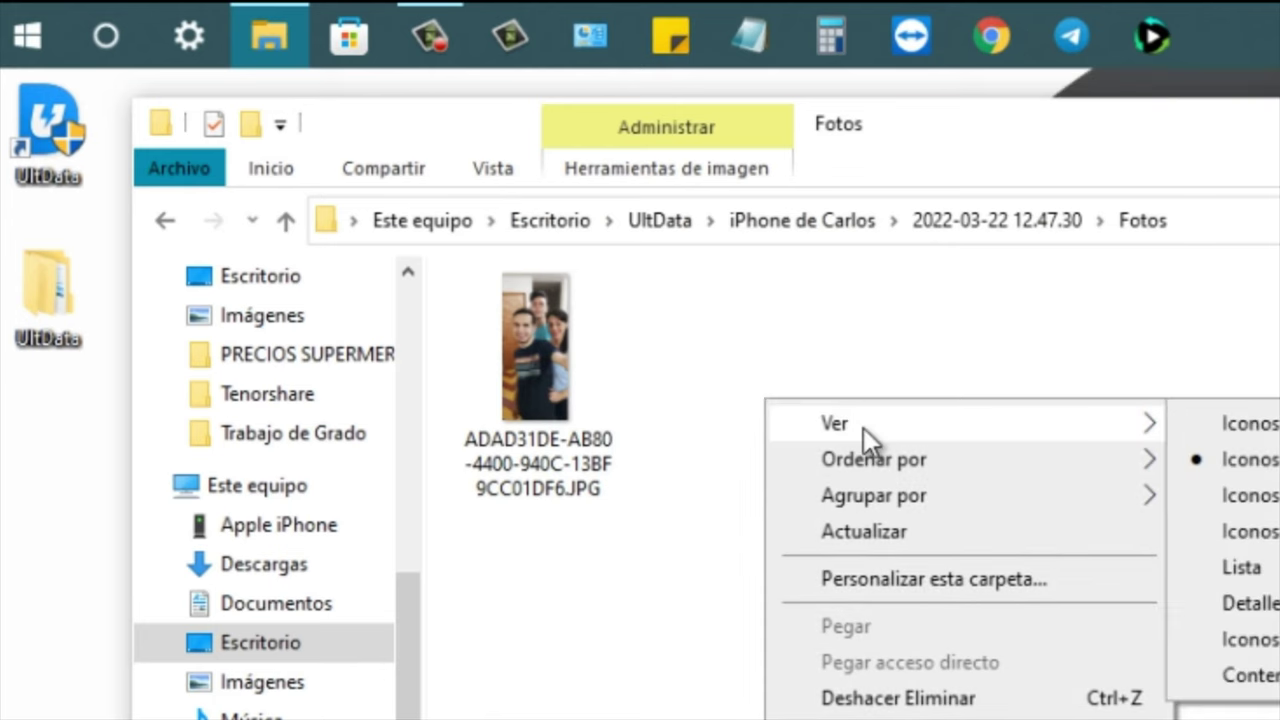
{"action": "left_click", "coordinate": [1252, 425]}
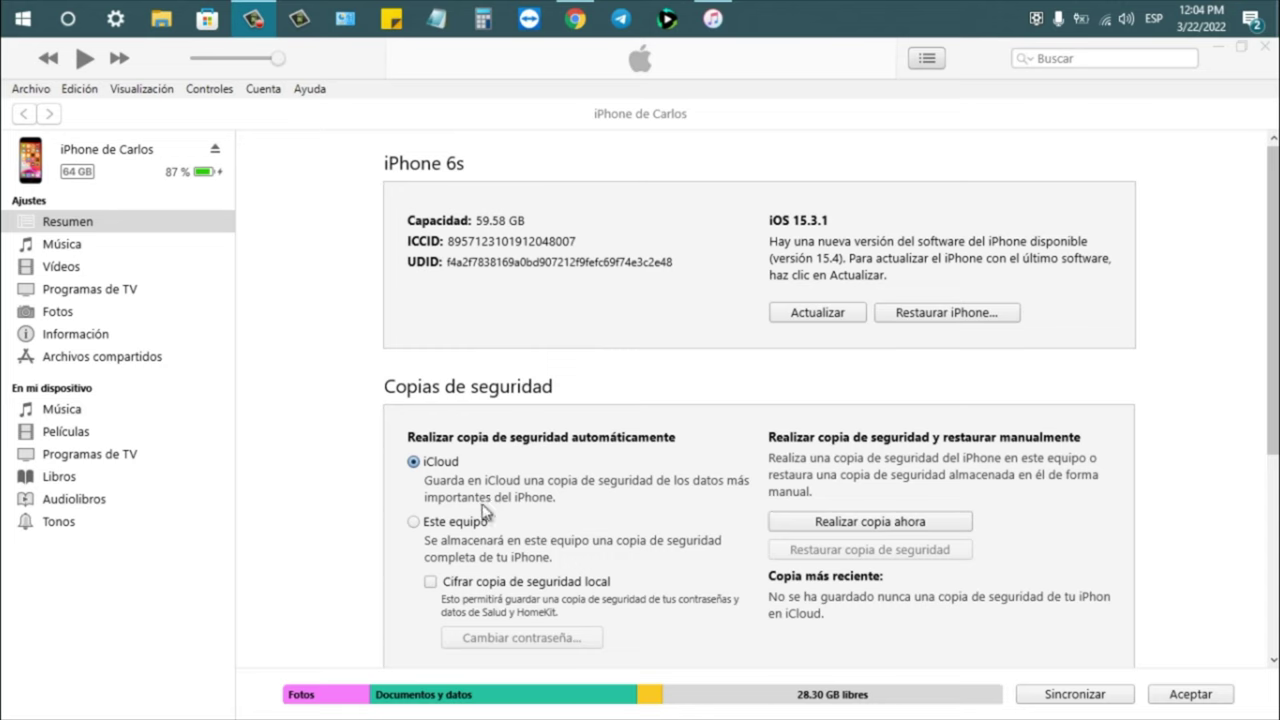
In iTunes, set the iPhone's automatic backup location to Este equipo.
{"action": "left_click", "coordinate": [433, 524]}
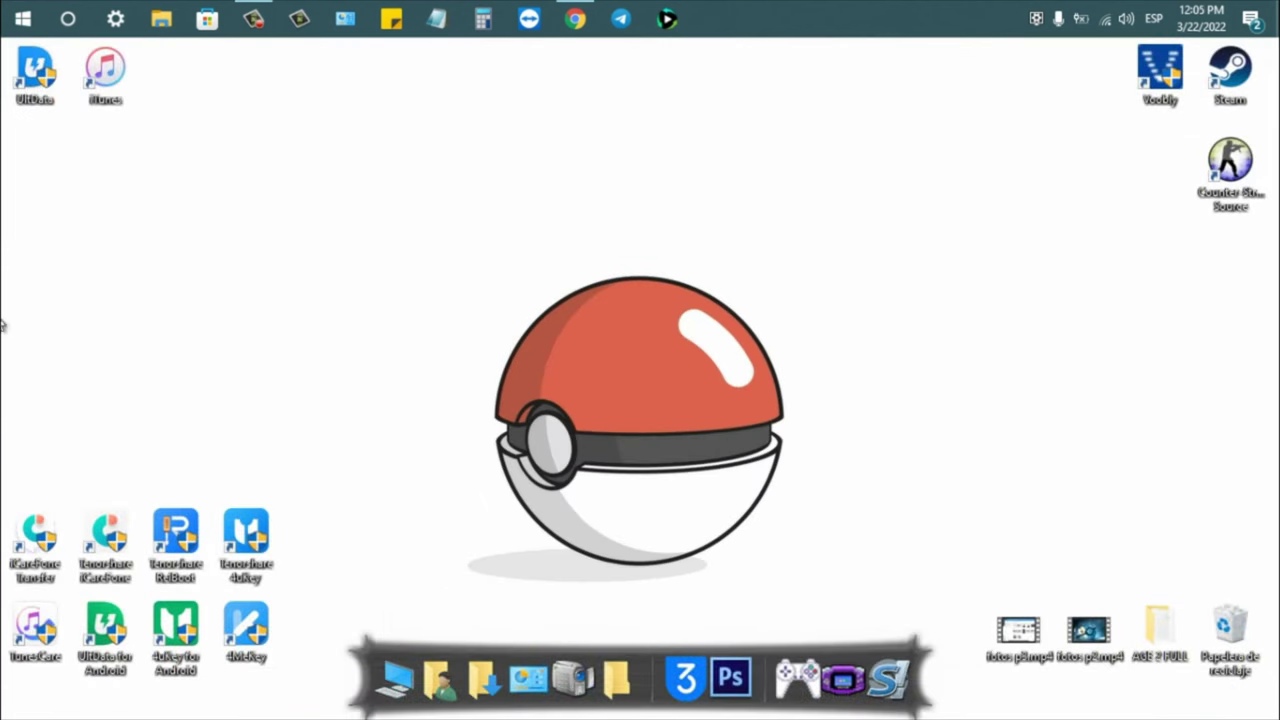
Run UltData as administrator from the desktop.
{"action": "left_click_drag", "start_coordinate": [37, 180], "coordinate": [105, 50]}
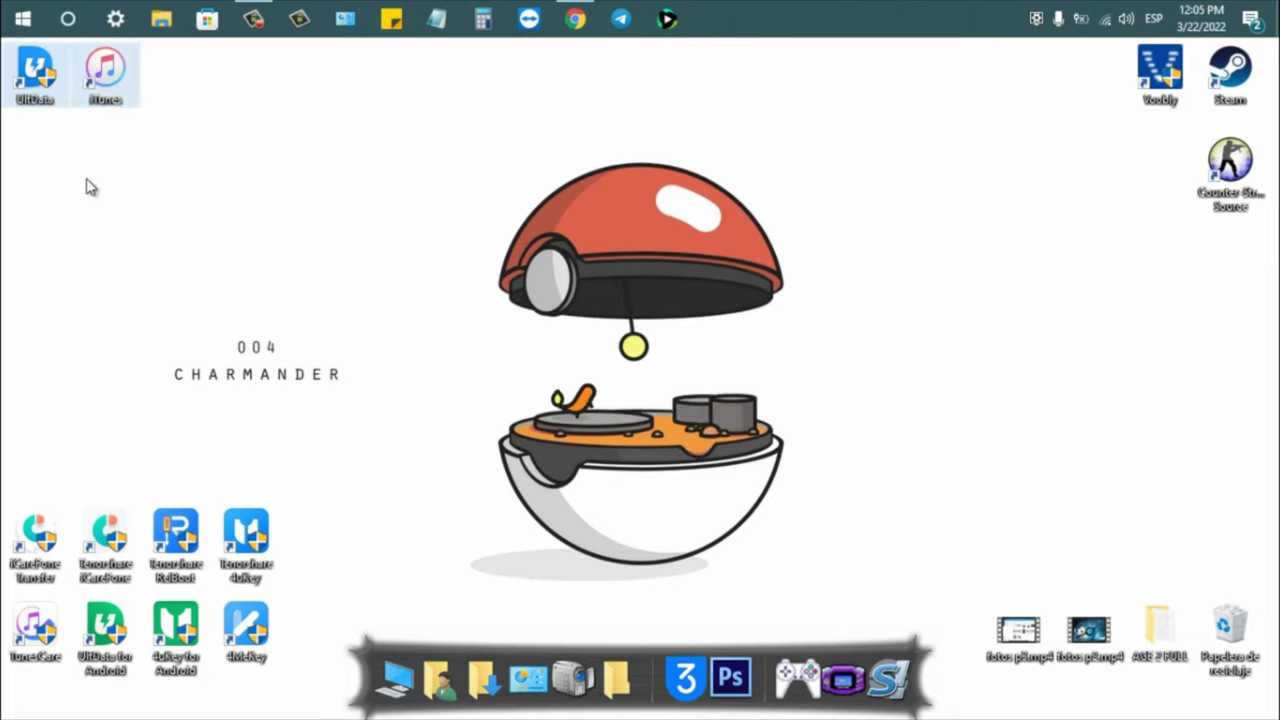
{"action": "left_click", "coordinate": [20, 75]}
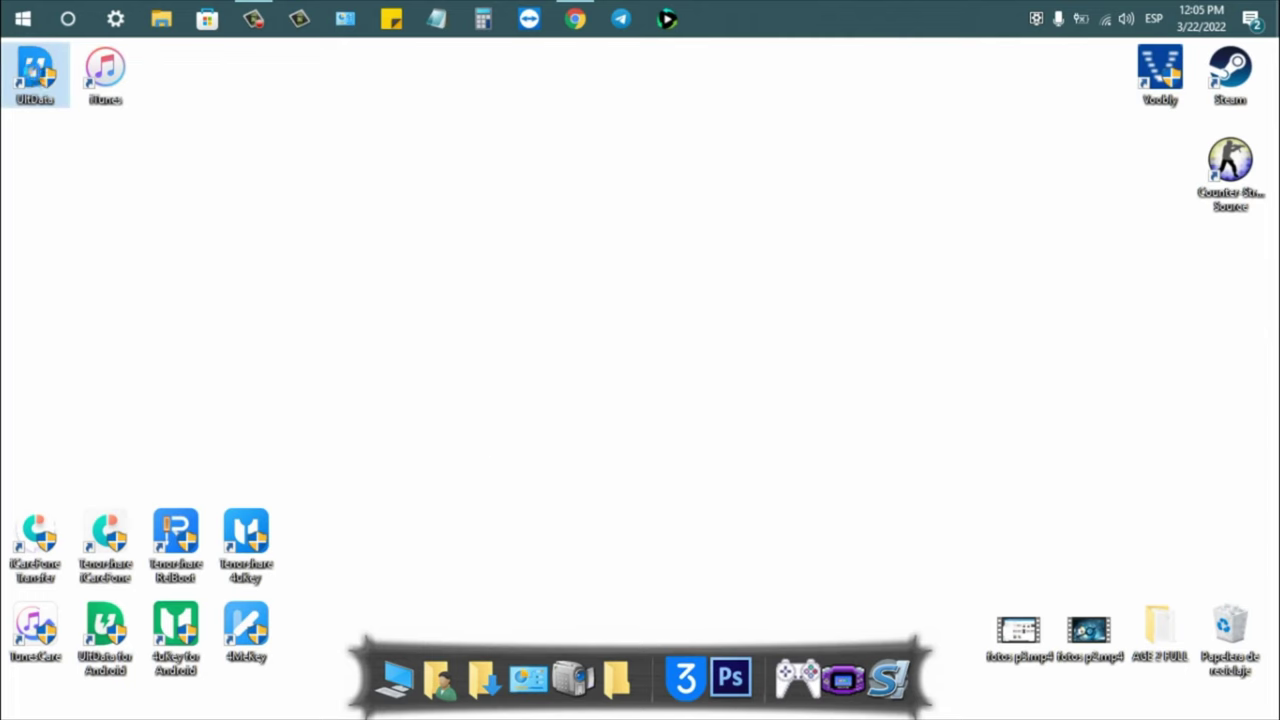
{"action": "right_click", "coordinate": [36, 72]}
{"action": "left_click", "coordinate": [146, 214]}
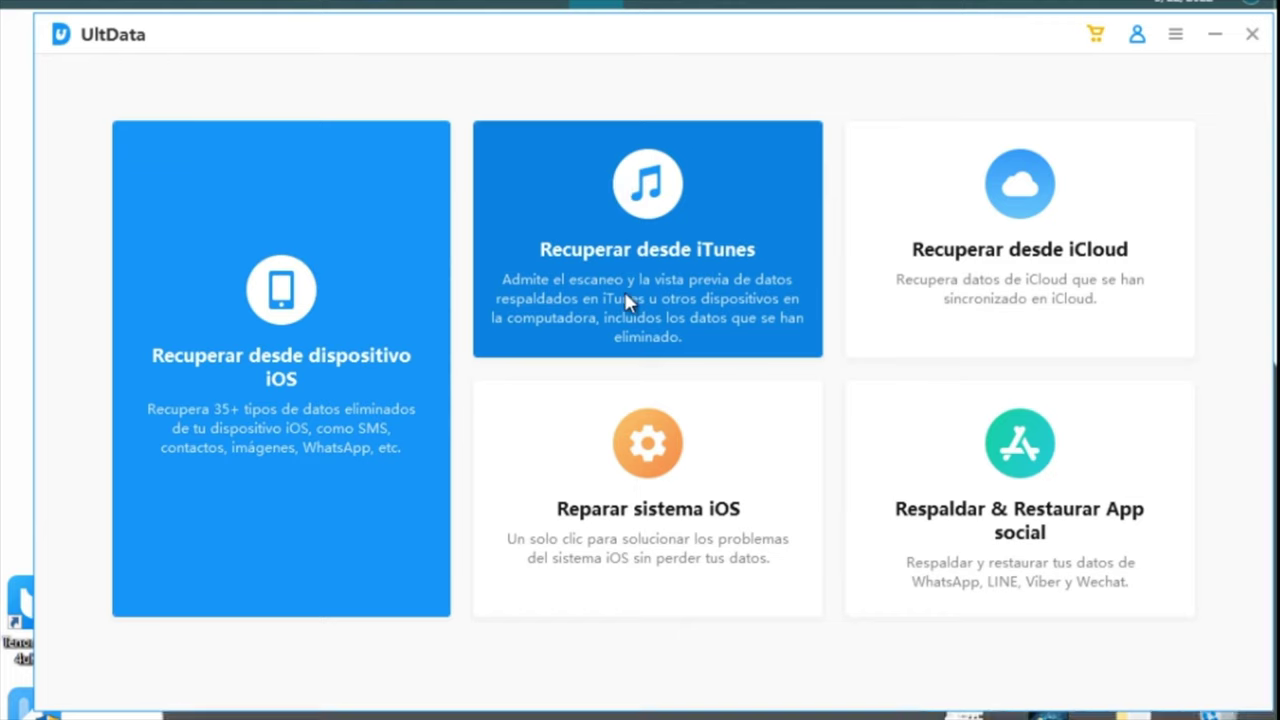
{"action": "left_click", "coordinate": [627, 301]}
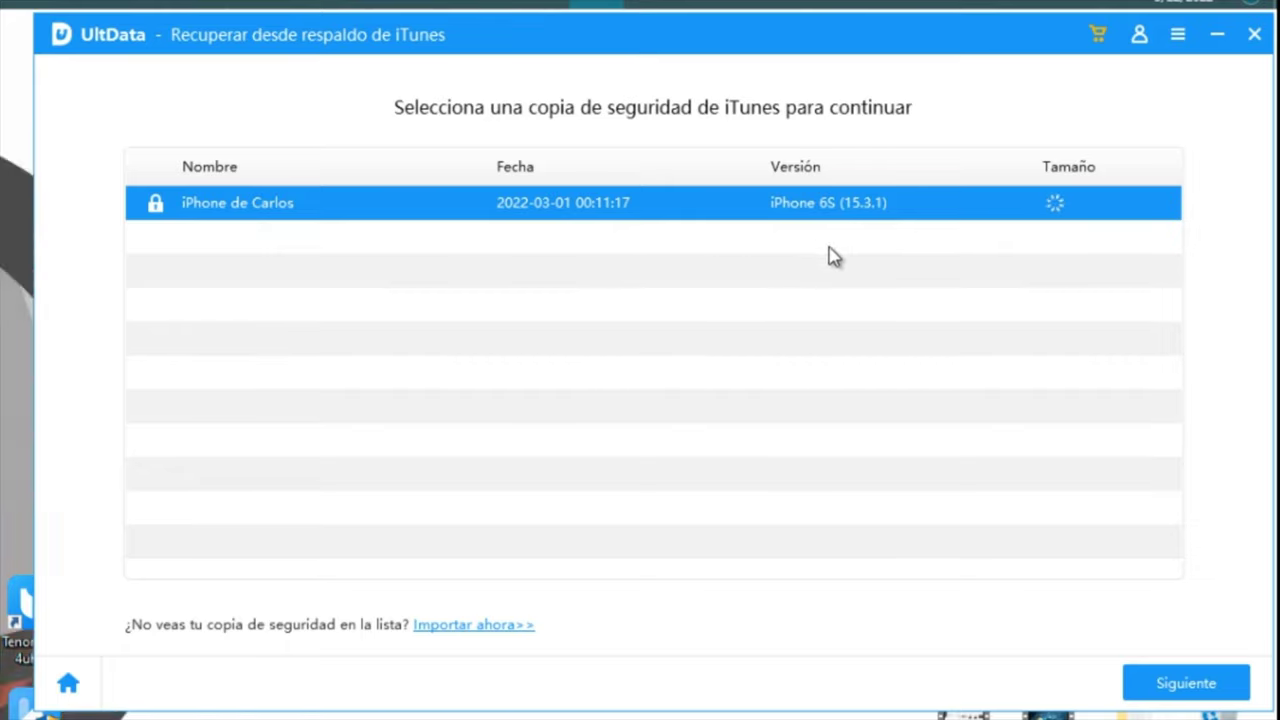
{"action": "left_click", "coordinate": [1213, 684]}
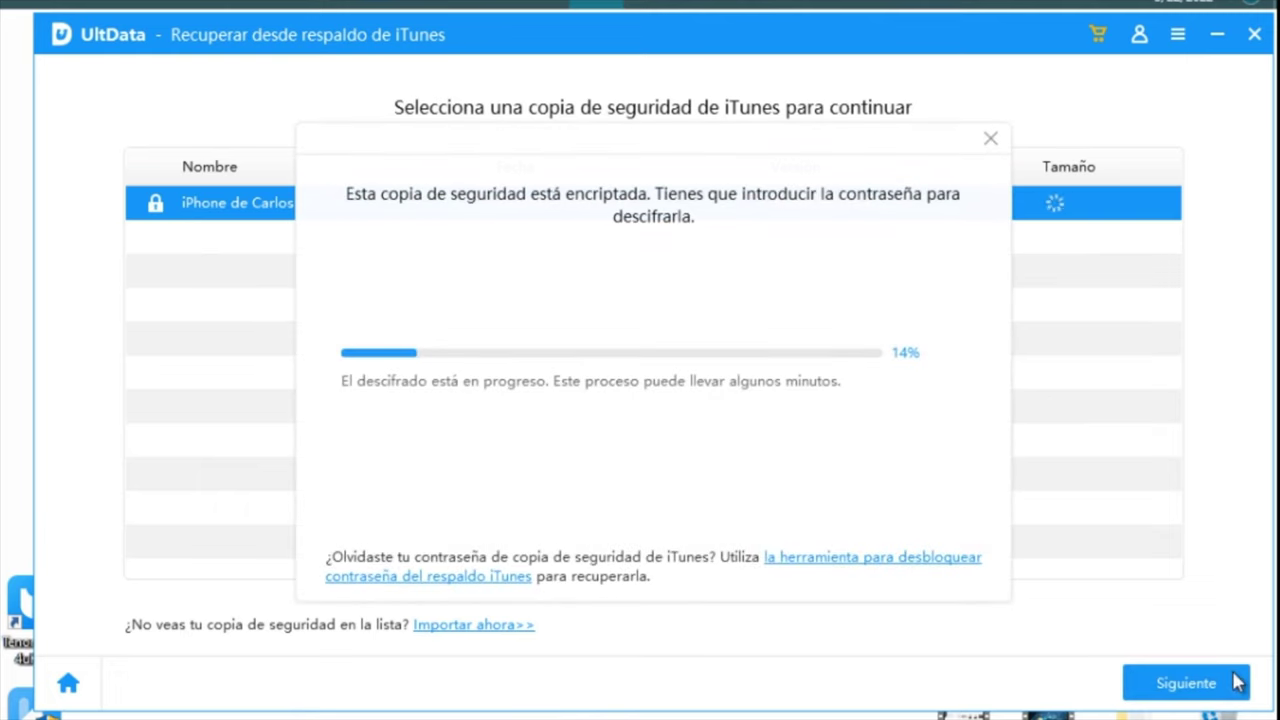